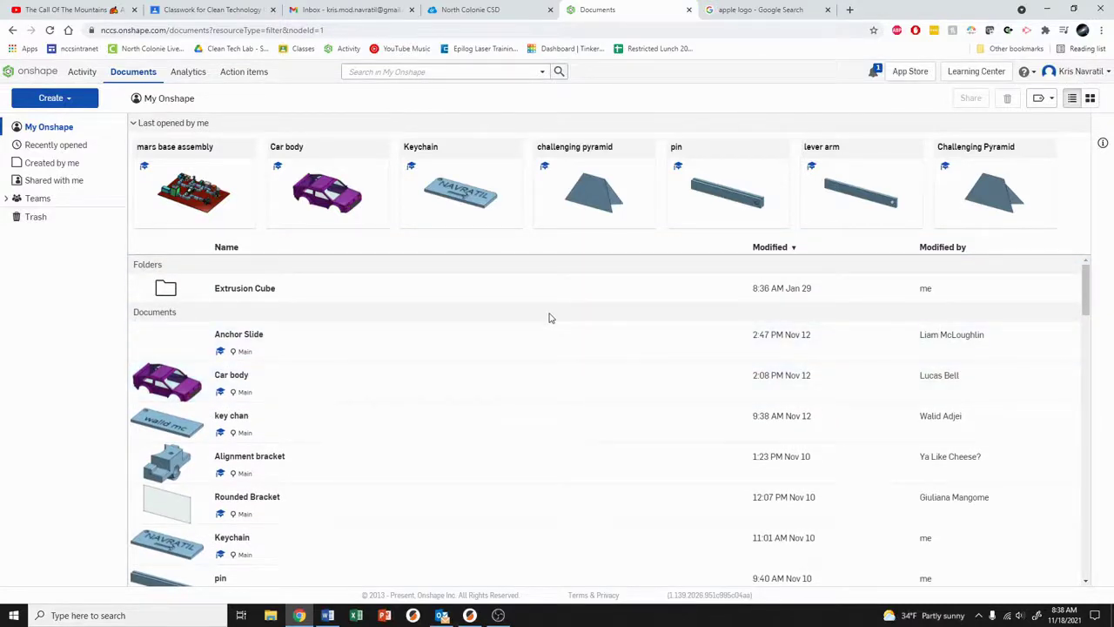
Step: Glance at the North Colonie CSD ClassLink portal, then return to the Onshape Documents list
scroll(549, 317, down, 3)
scroll(548, 313, up, 2)
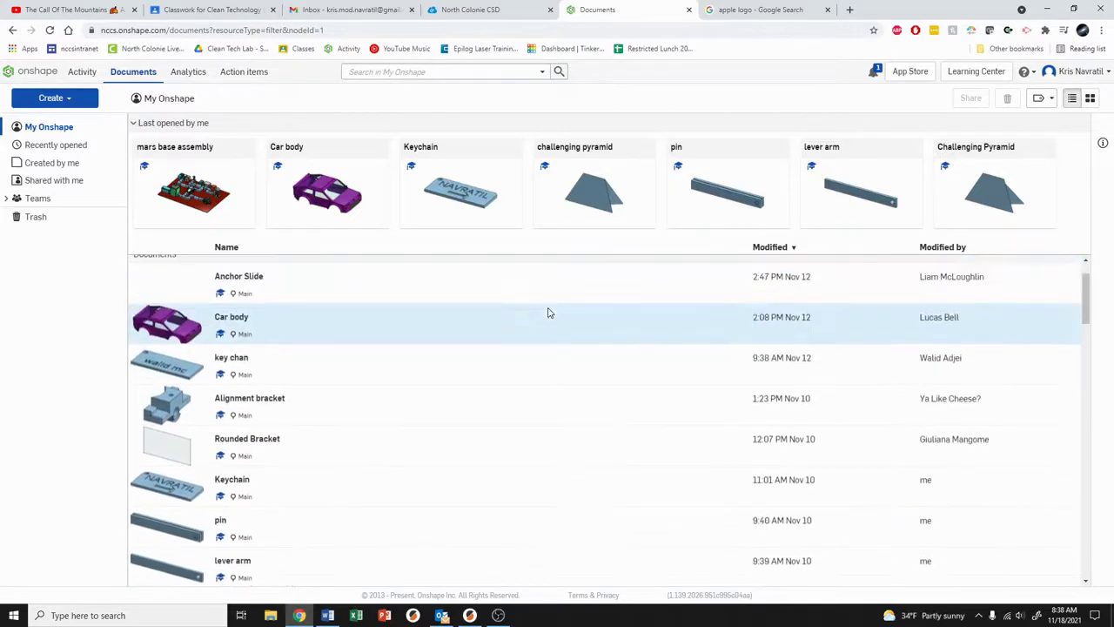
click(476, 10)
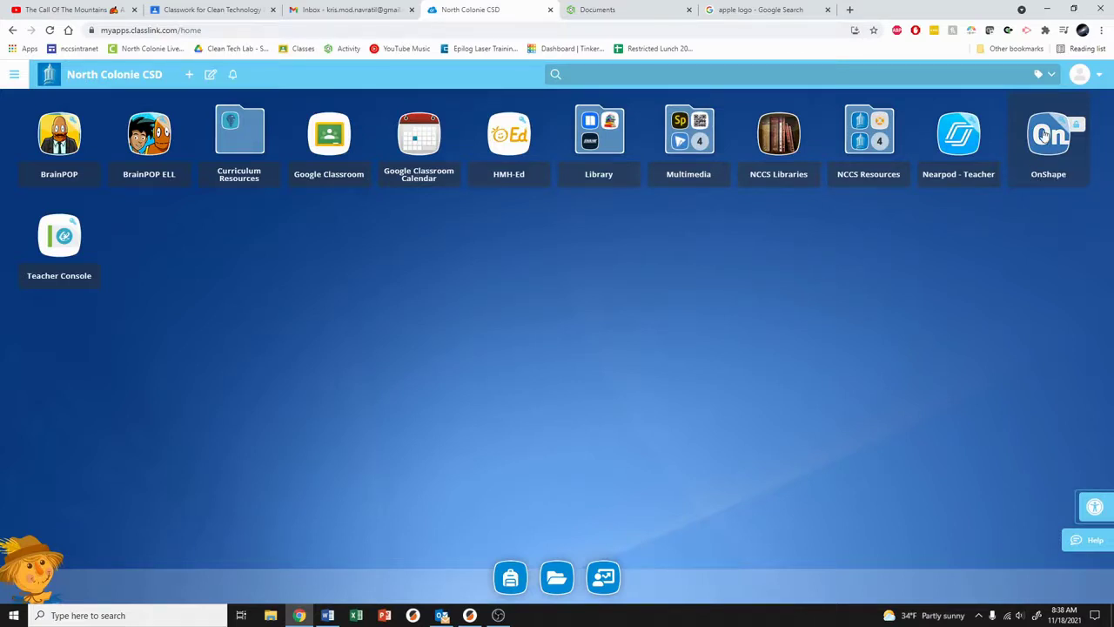
click(597, 9)
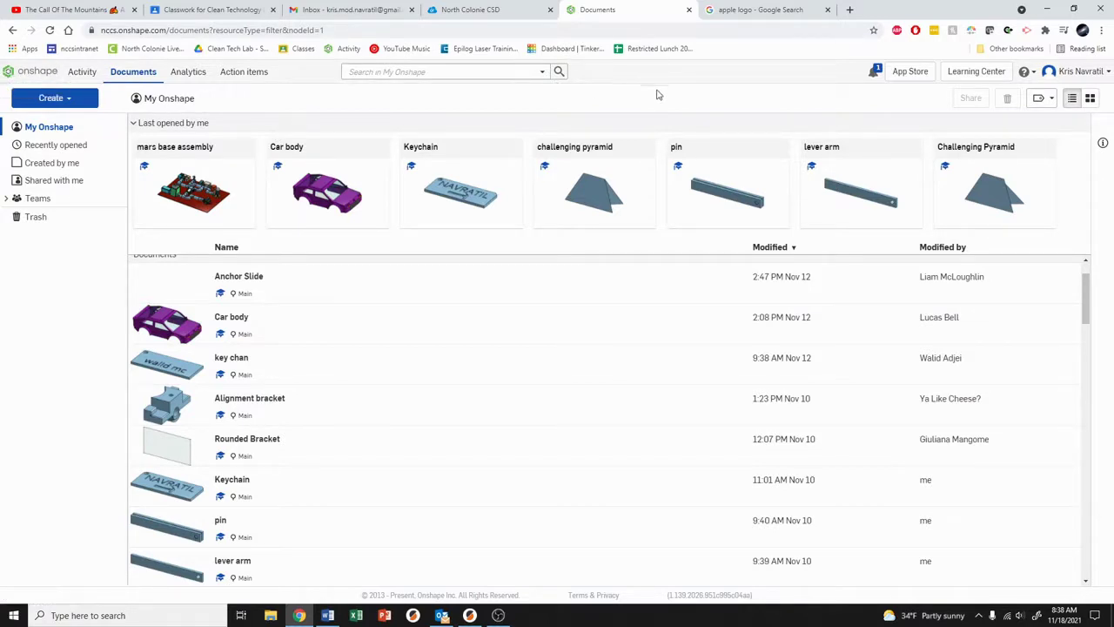
scroll(674, 356, down, 1)
scroll(673, 356, up, 1)
Step: Show Google Images results for 'apple logo' and preview the large black Apple logo
click(770, 15)
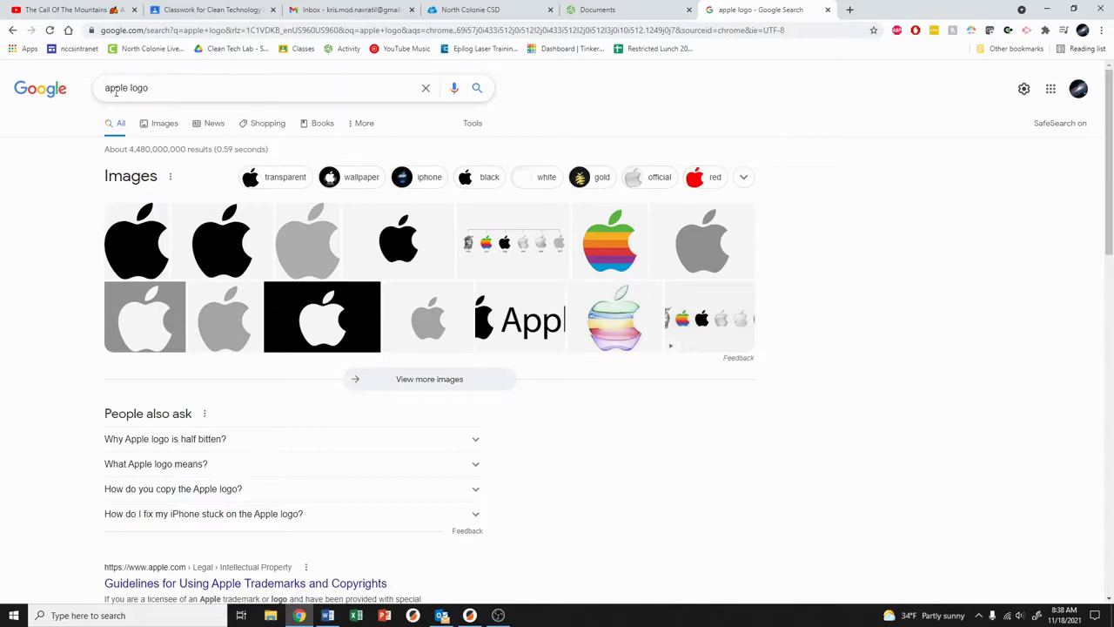
click(165, 88)
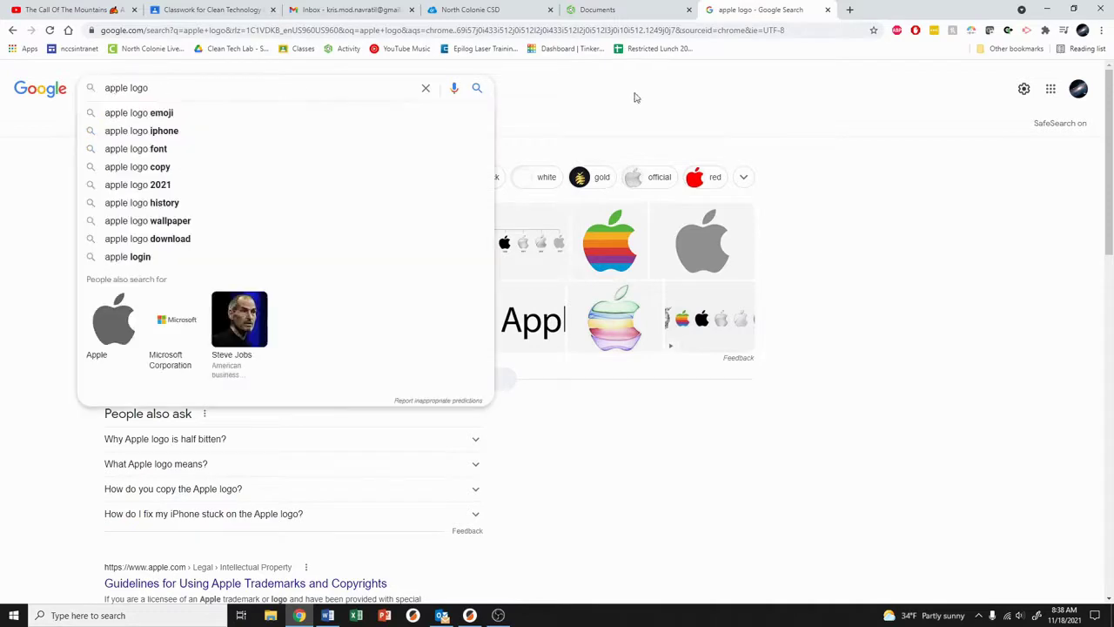
click(341, 104)
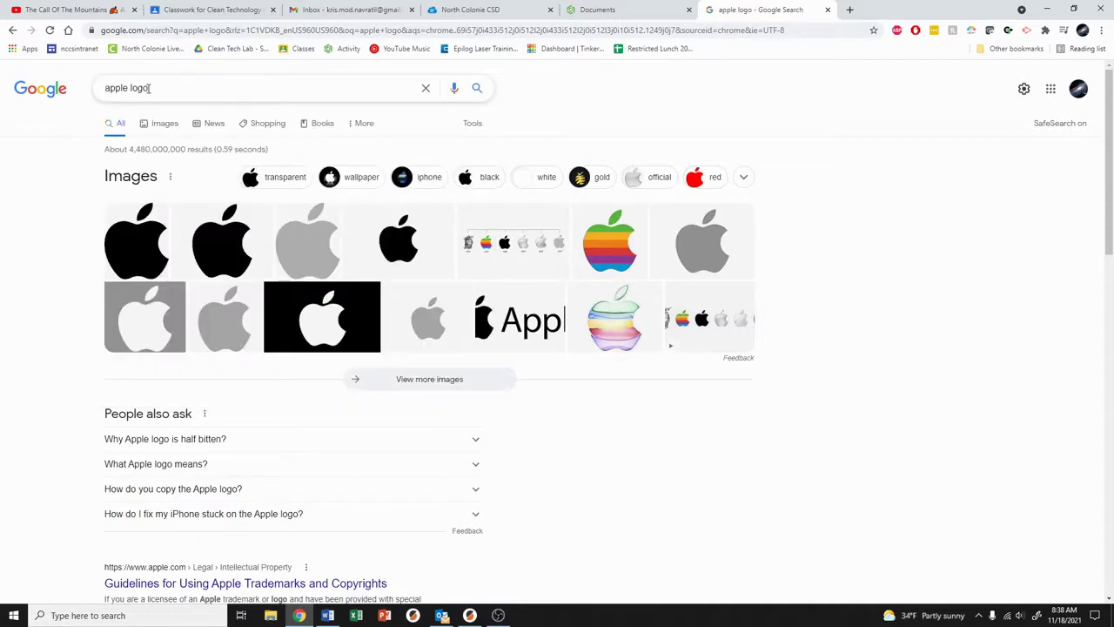
click(170, 124)
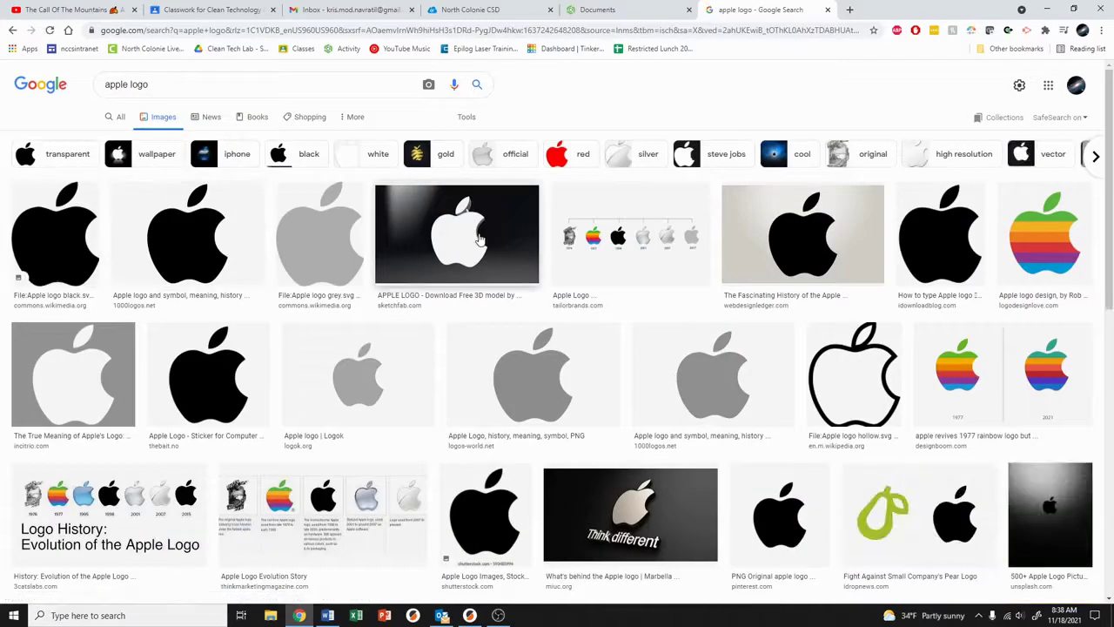
click(962, 218)
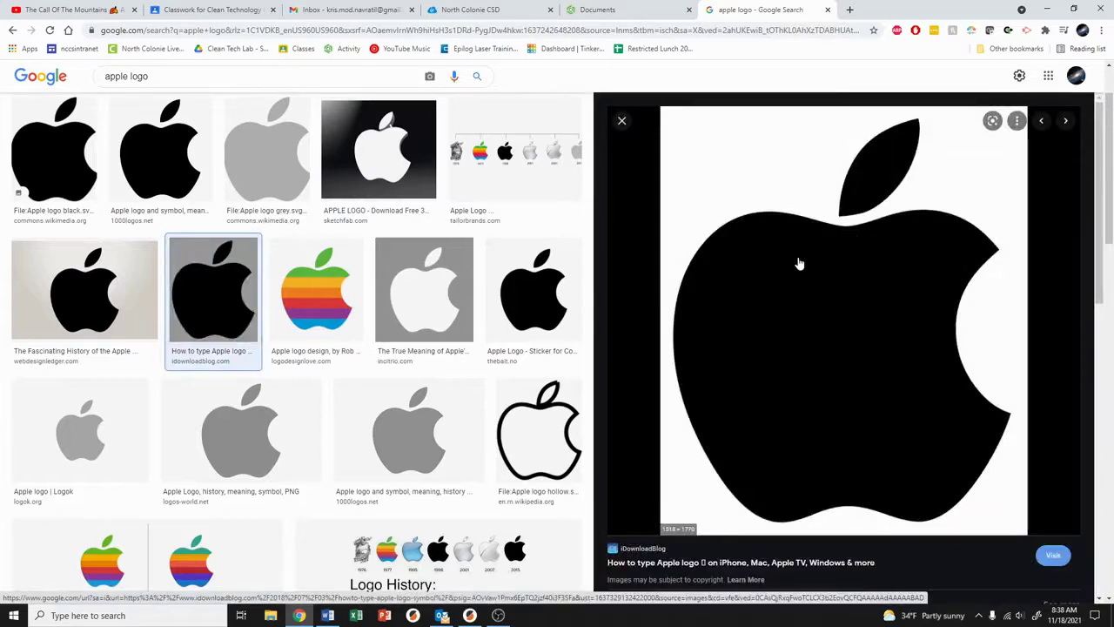
Step: Save the black Apple logo to Downloads as the PNG 'Apple-logo-black-and-white'
right_click(799, 262)
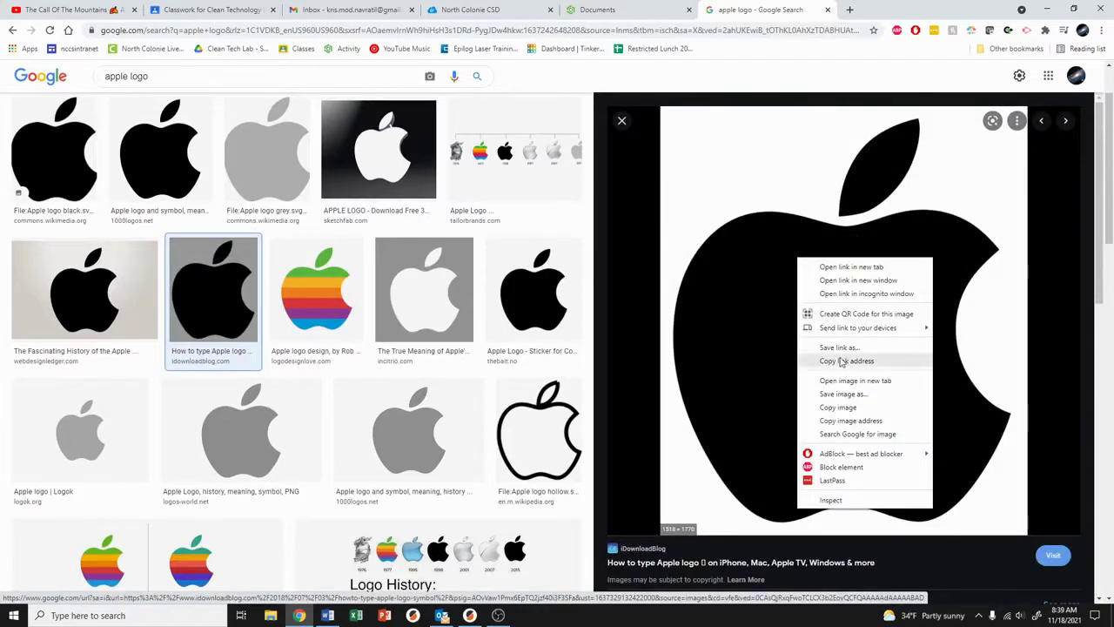
click(871, 397)
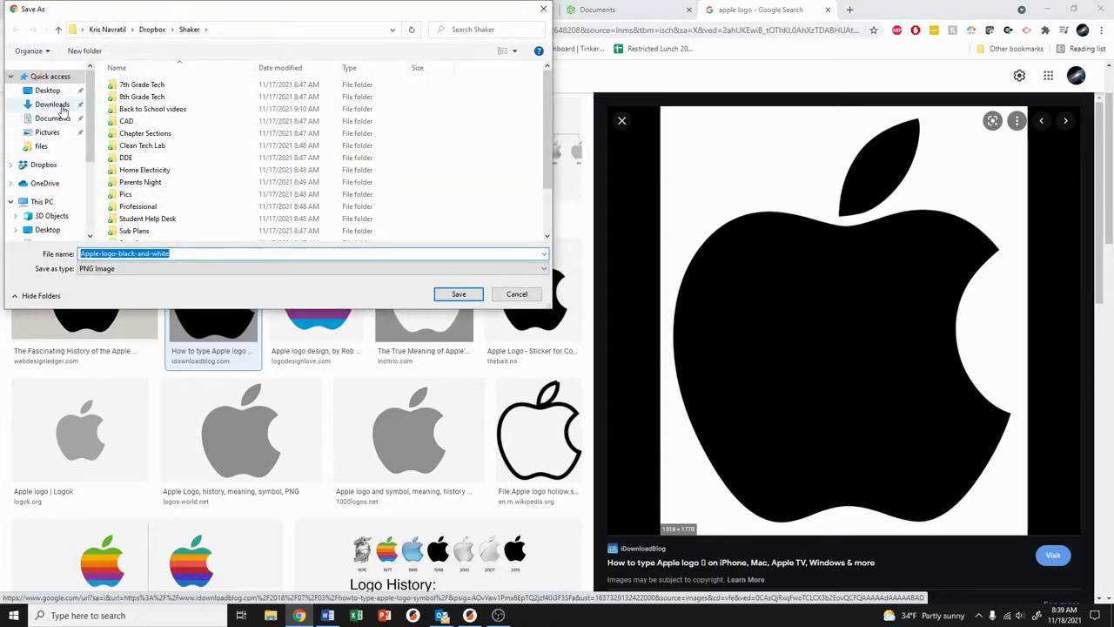
click(61, 104)
double_click(97, 253)
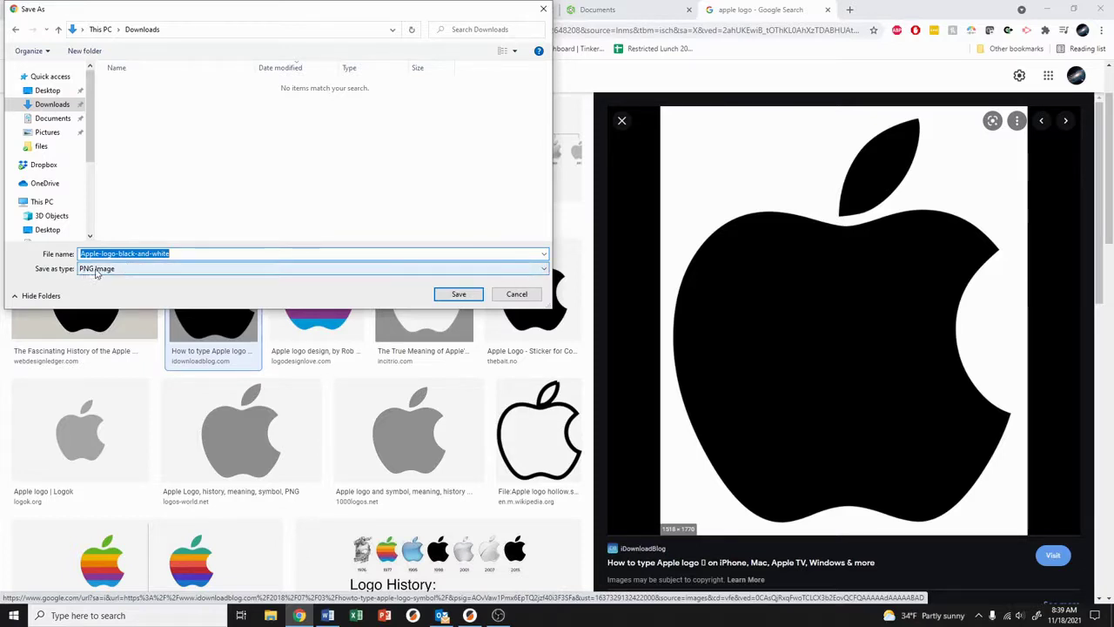
click(458, 294)
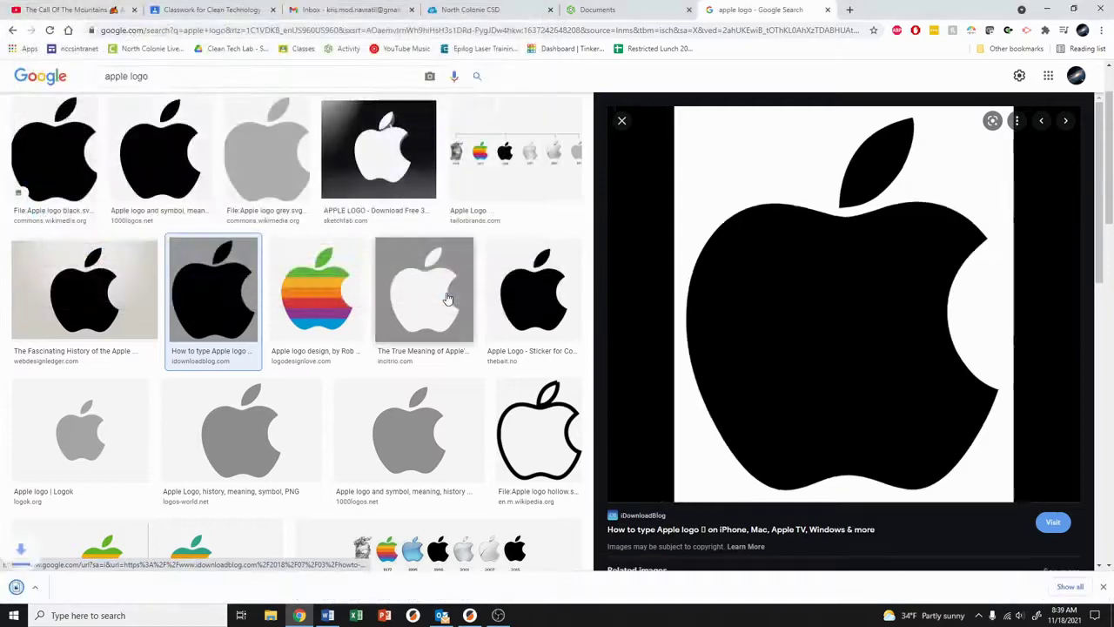
Step: Create a new Onshape document titled with the student's name
click(599, 10)
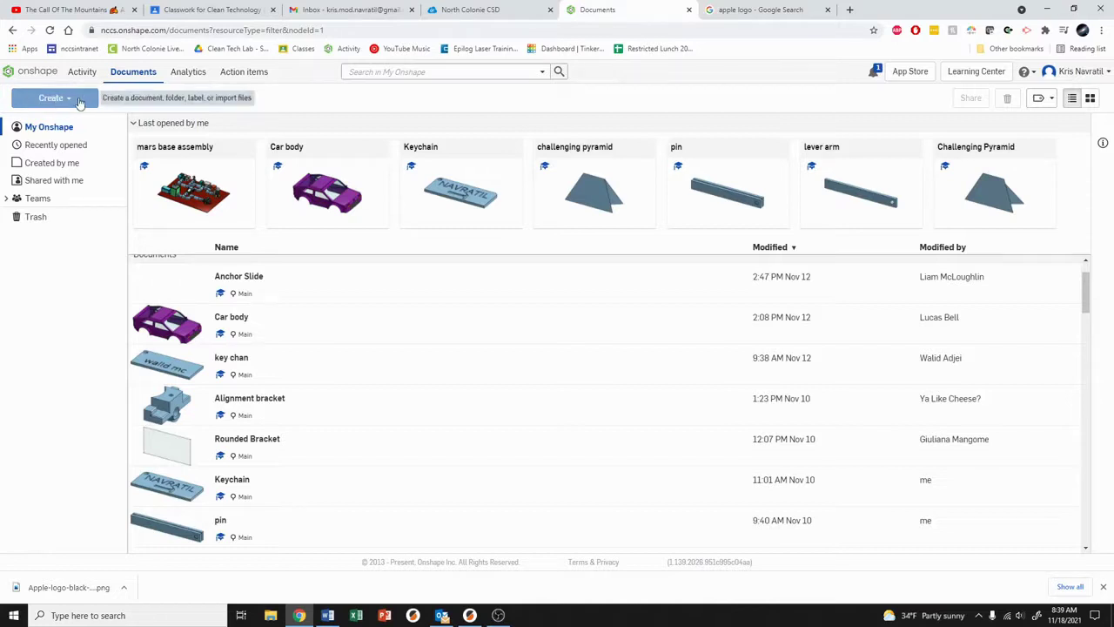
click(80, 103)
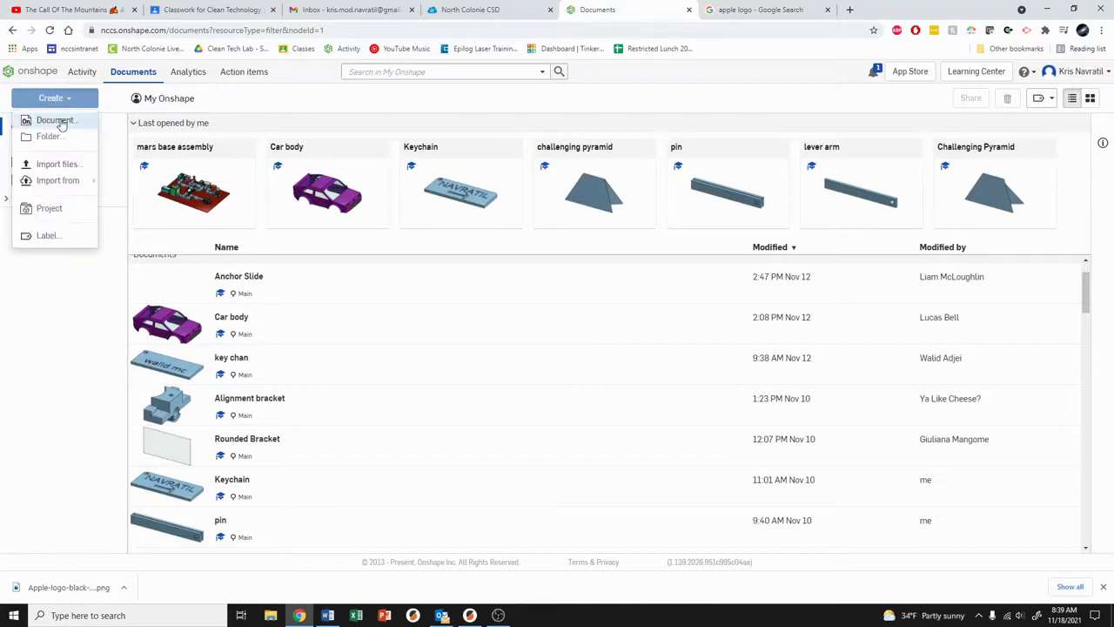
click(54, 120)
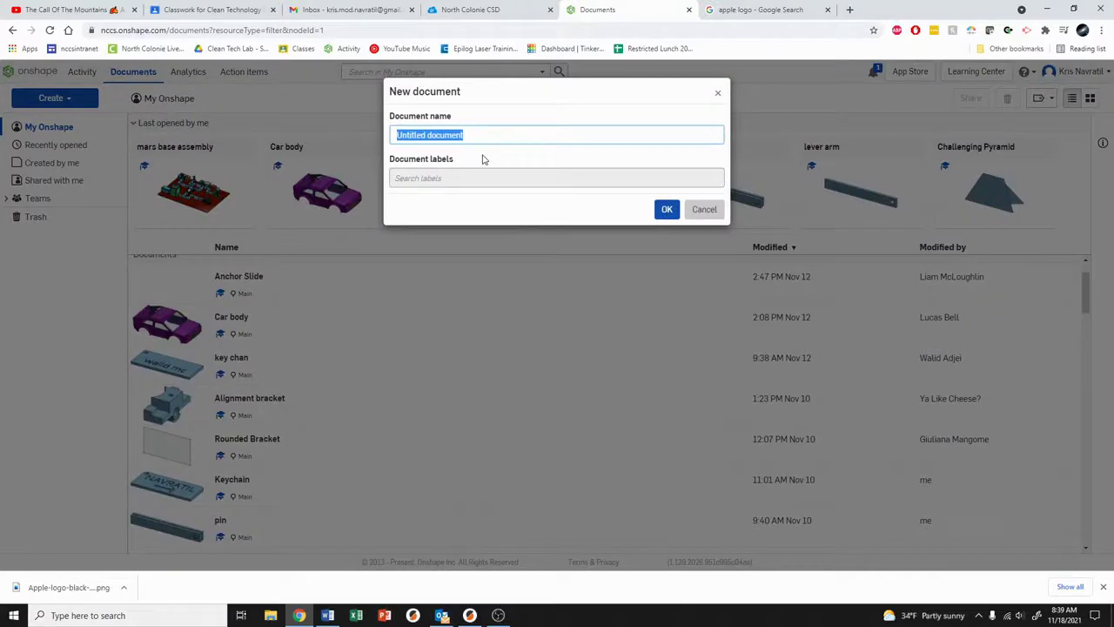
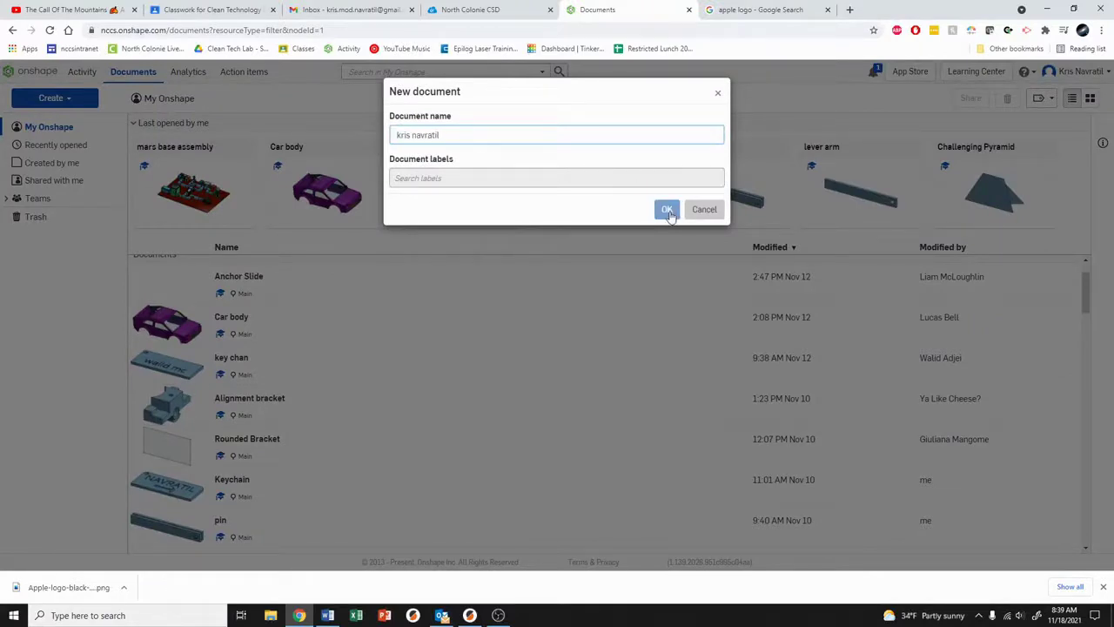
click(667, 213)
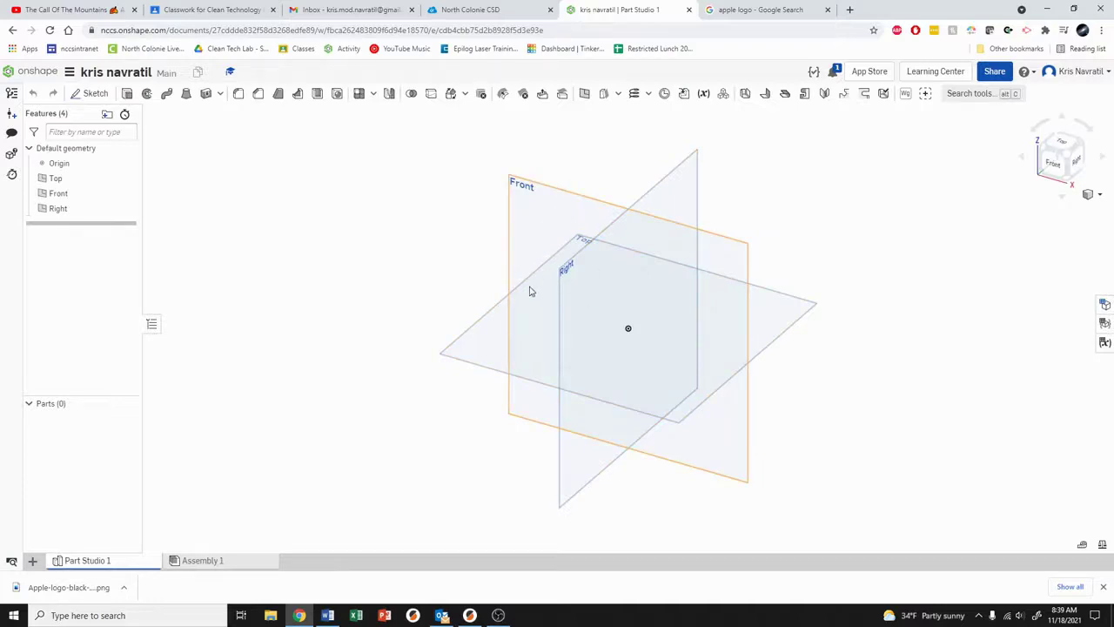
Step: Start Sketch 1 on the Top plane and view it straight down from above
middle_drag(462, 258, 418, 249)
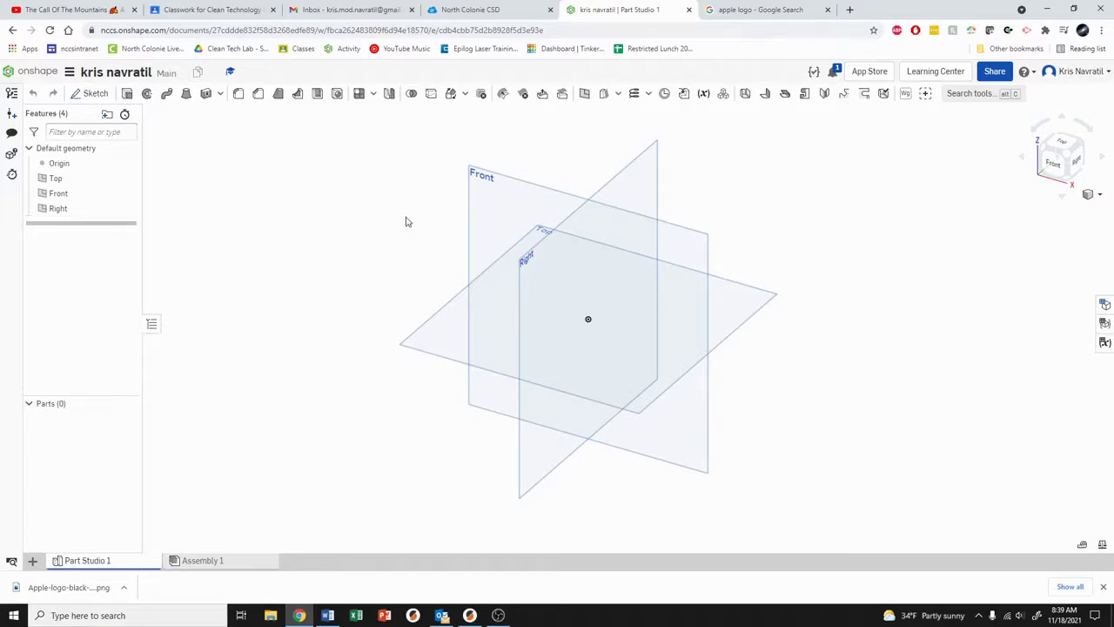
click(98, 94)
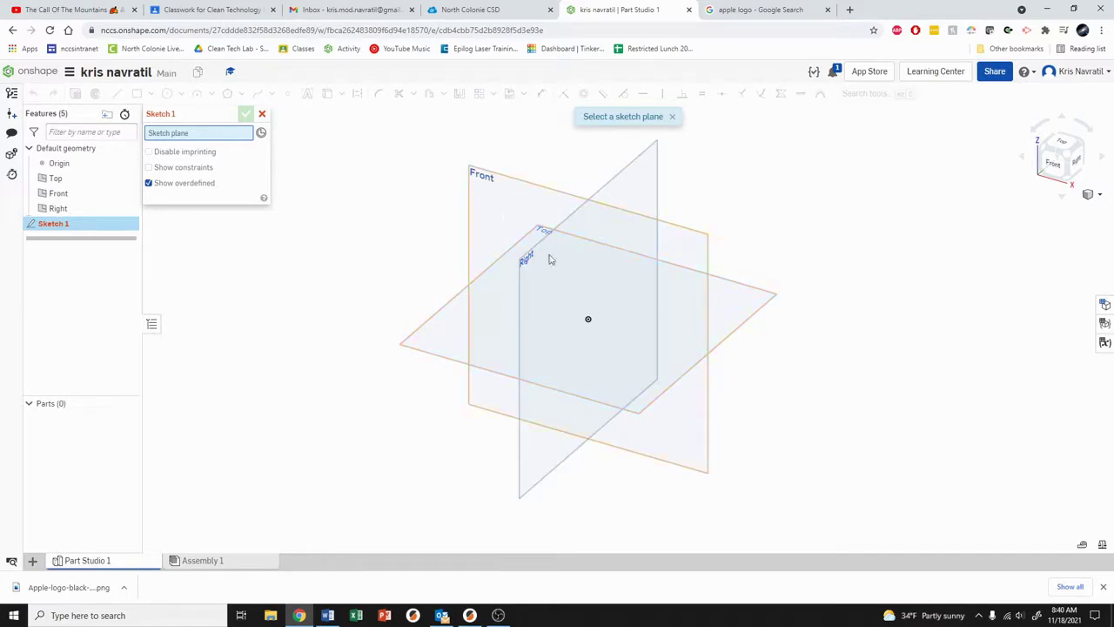
click(436, 330)
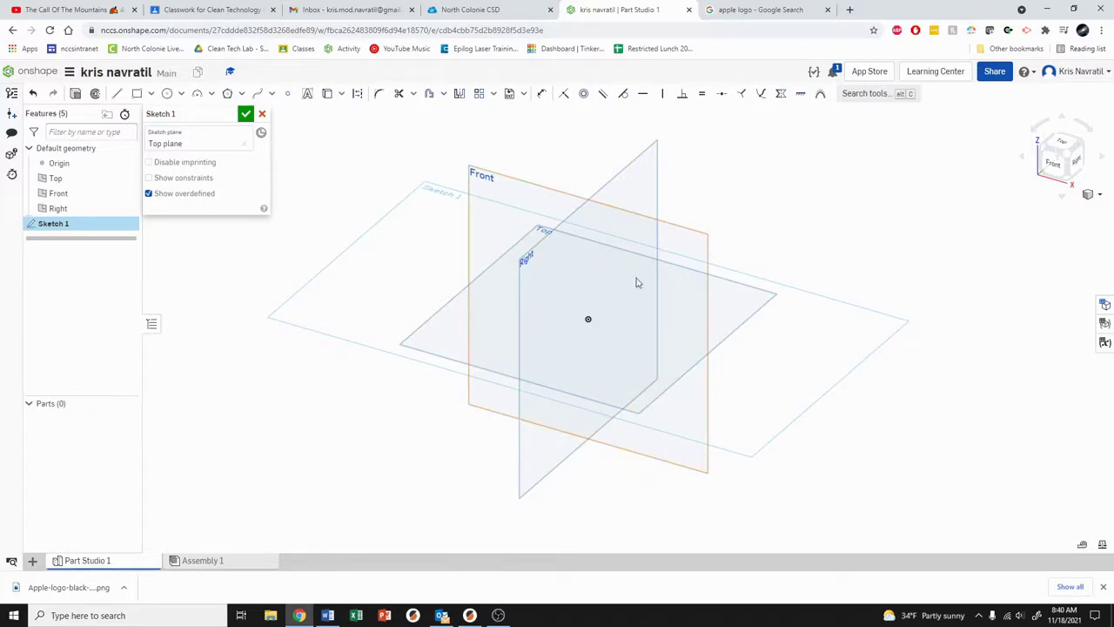
click(1064, 144)
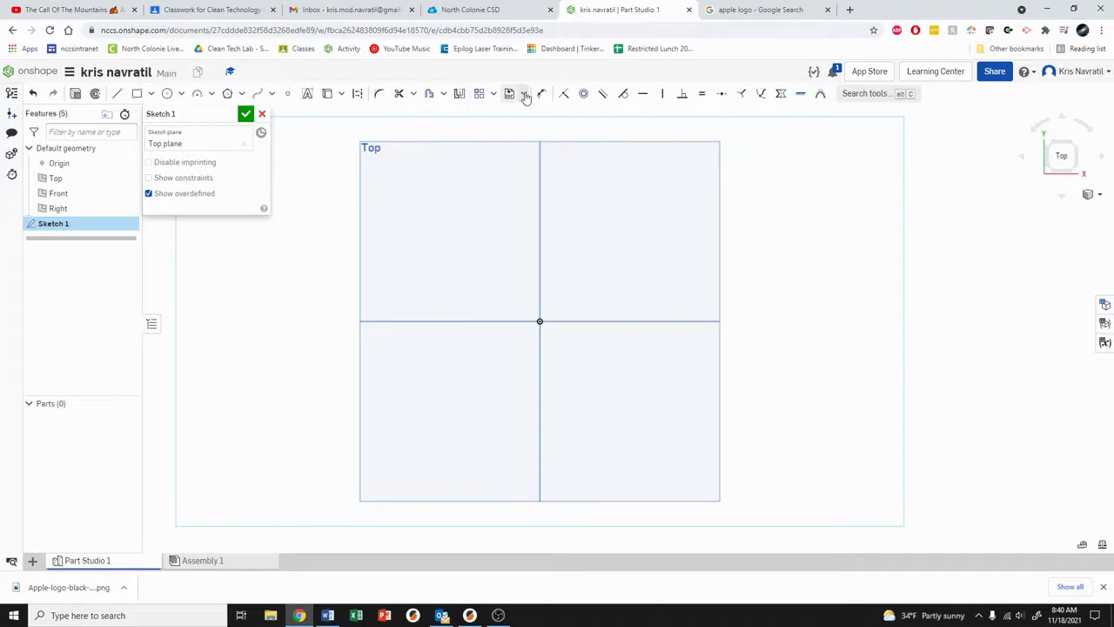
Step: Import Apple-logo-black-and-white.png from Downloads and select it as the sketch image
click(524, 94)
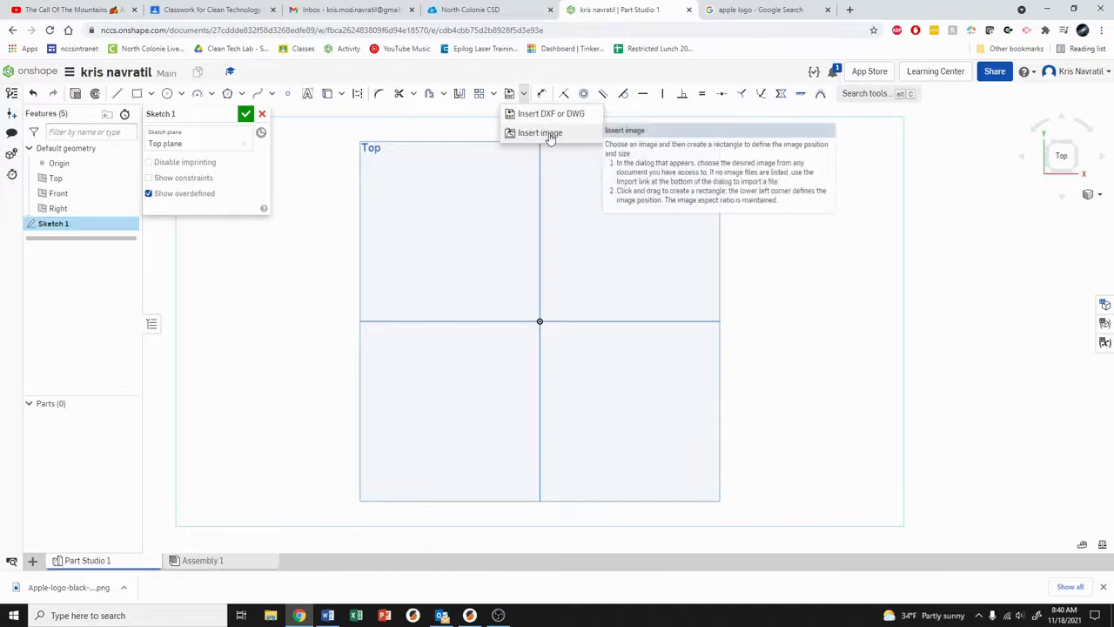
click(540, 134)
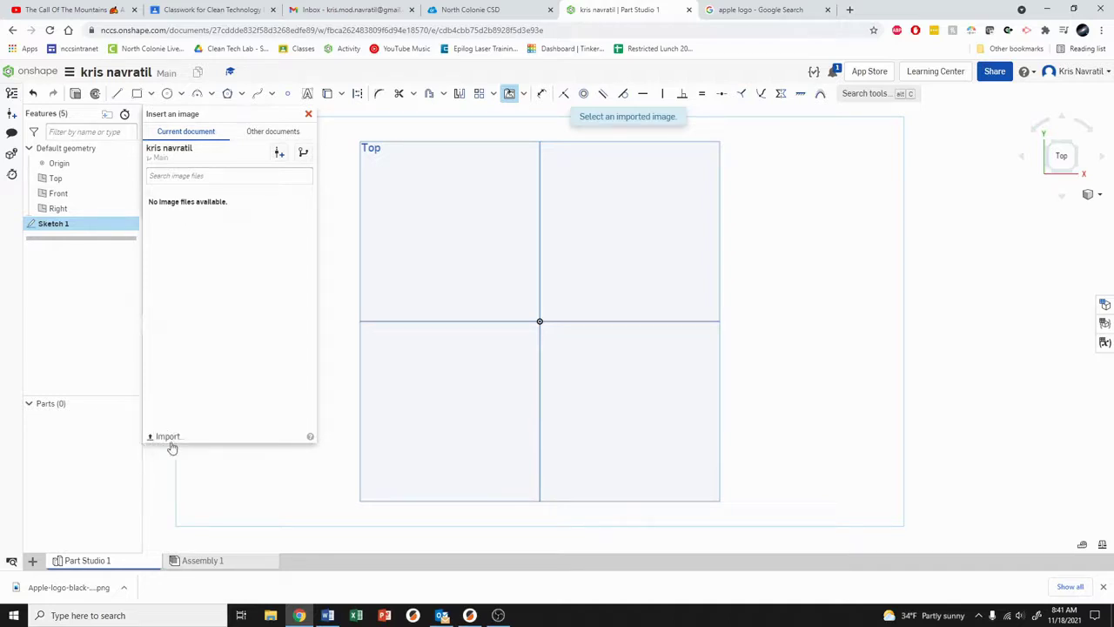
click(167, 439)
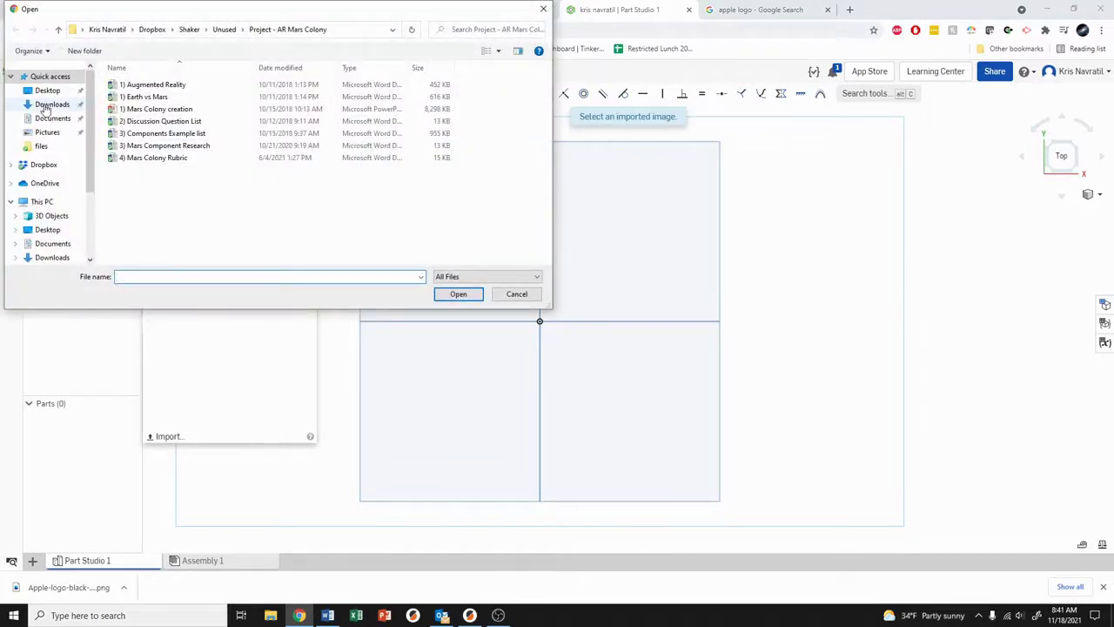
click(49, 104)
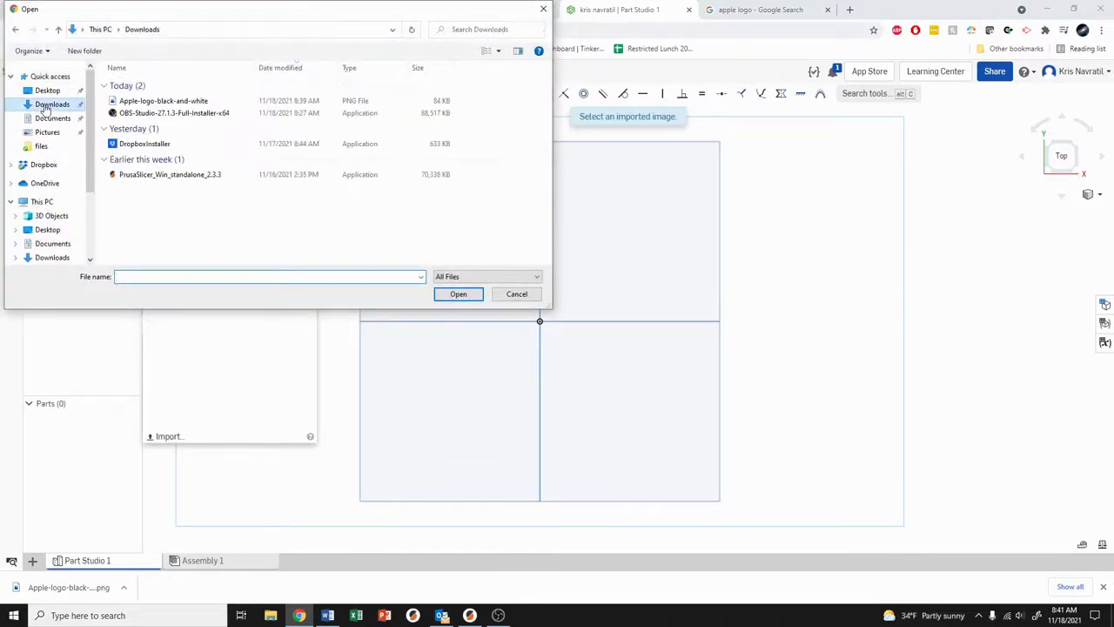
click(162, 104)
click(459, 294)
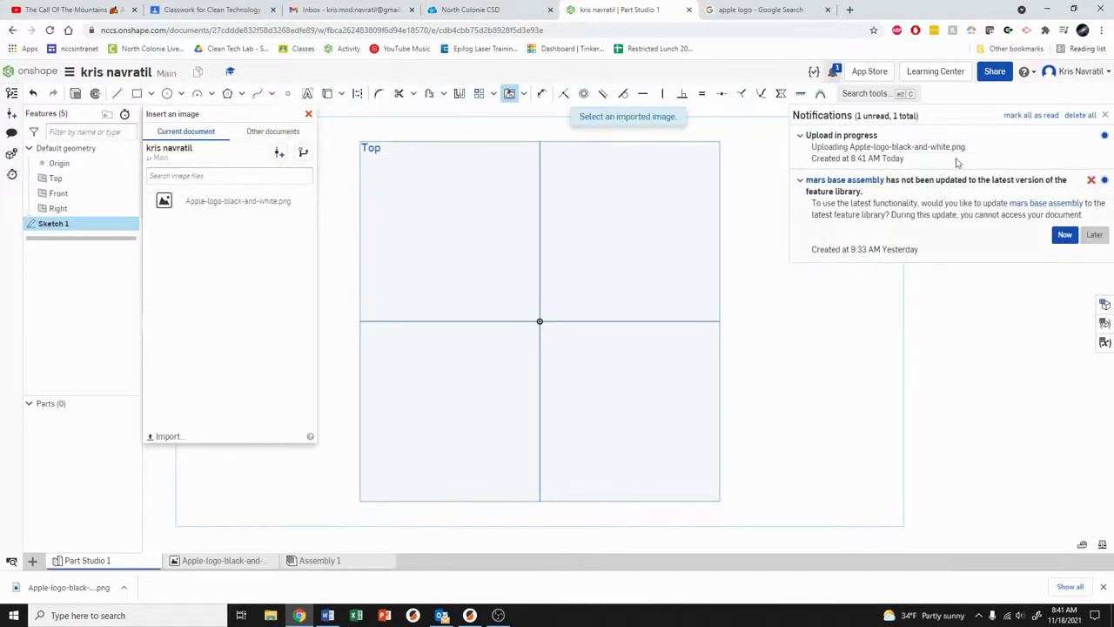
click(1107, 115)
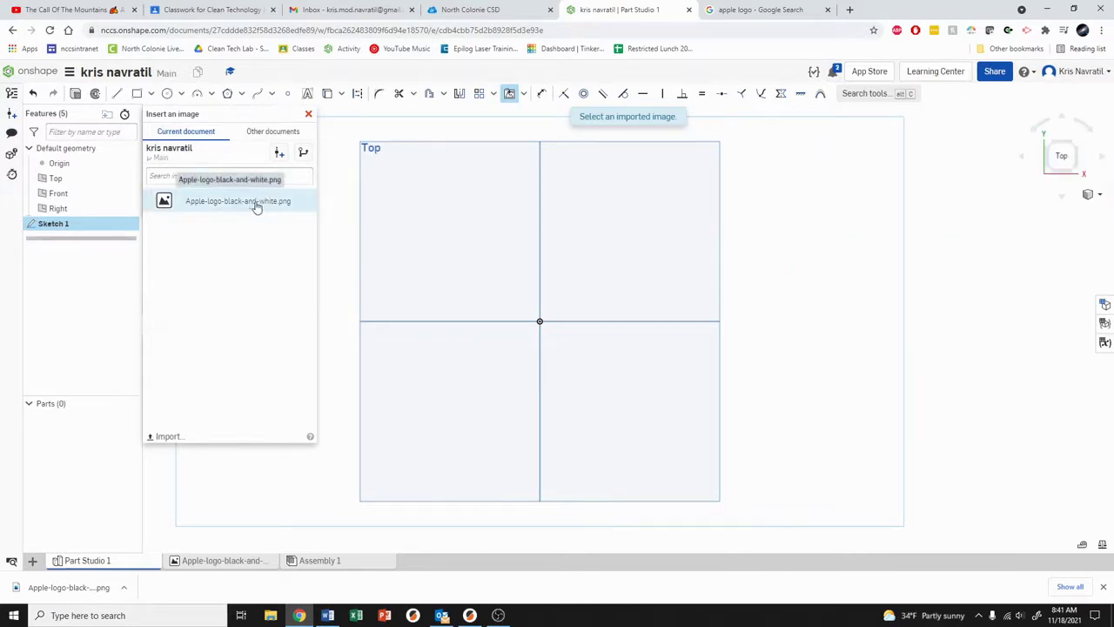
click(229, 204)
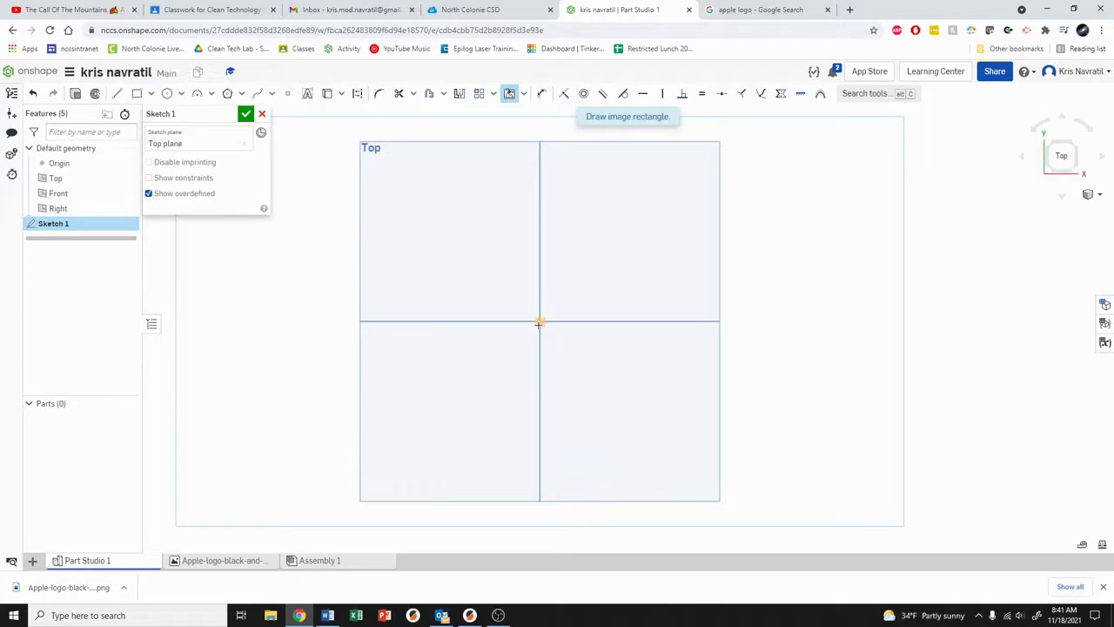
Step: Place the Apple logo image up and right from the origin and centre it in view
mouse_move(540, 321)
mouse_down()
mouse_move(678, 224)
mouse_move(720, 155)
mouse_move(726, 175)
mouse_up()
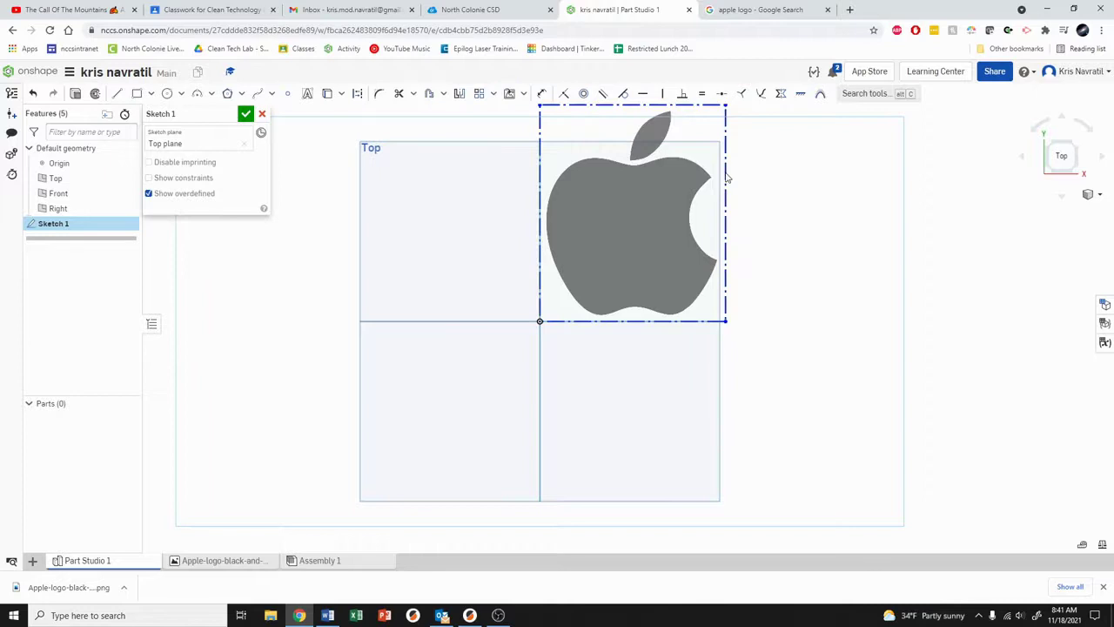
mouse_move(764, 155)
middle_down()
mouse_move(728, 196)
mouse_move(610, 286)
mouse_move(598, 282)
middle_up()
scroll(609, 286, up, 3)
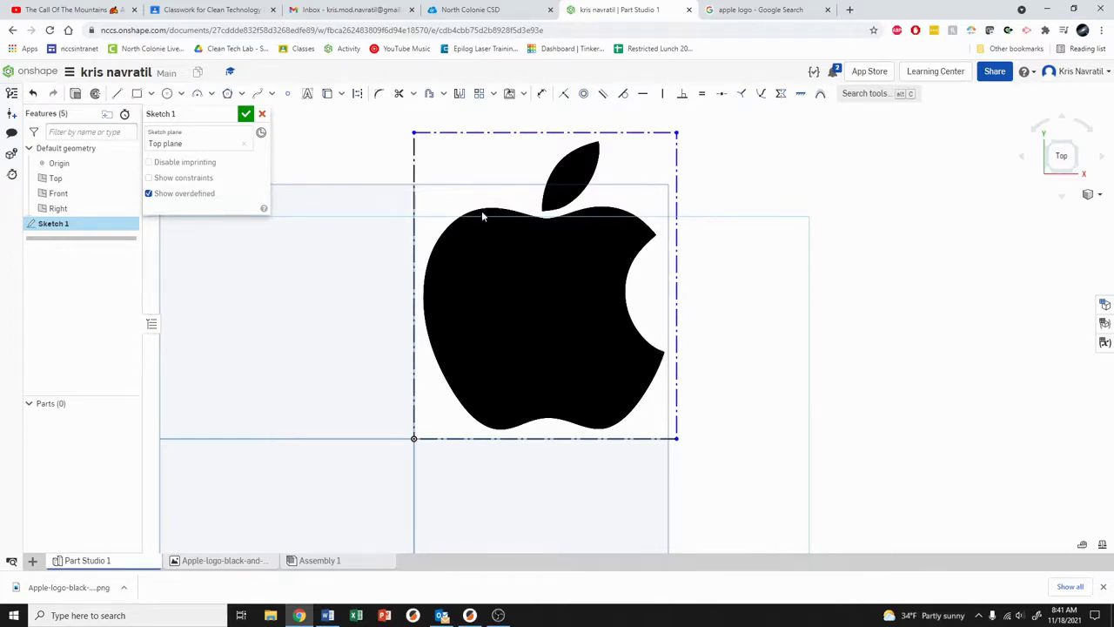
scroll(478, 210, up, 1)
scroll(477, 209, down, 1)
scroll(525, 219, up, 2)
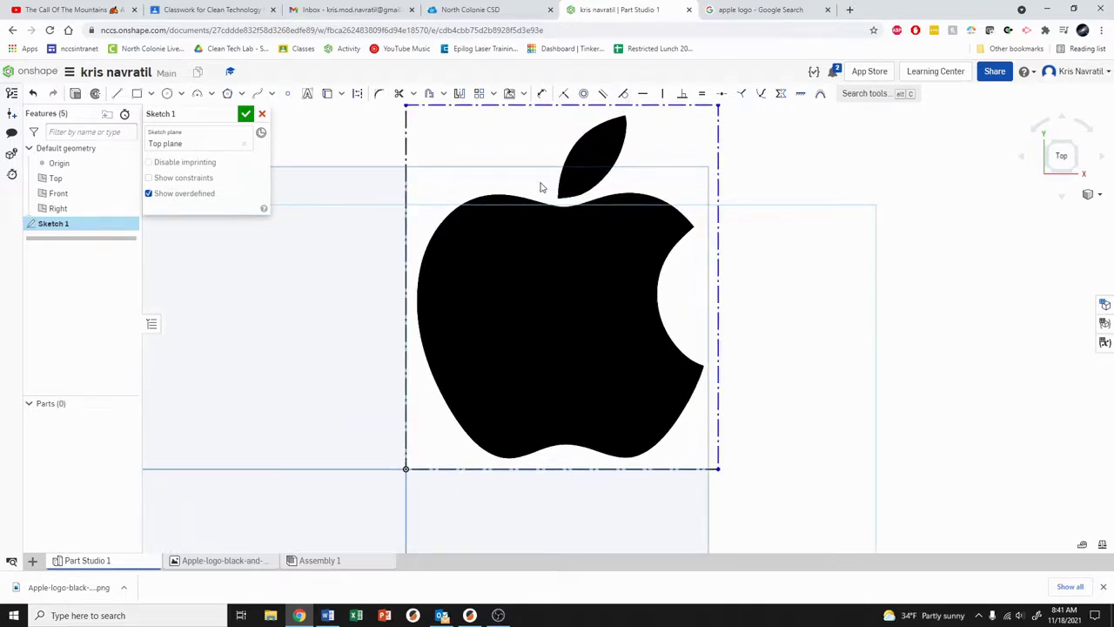
click(117, 93)
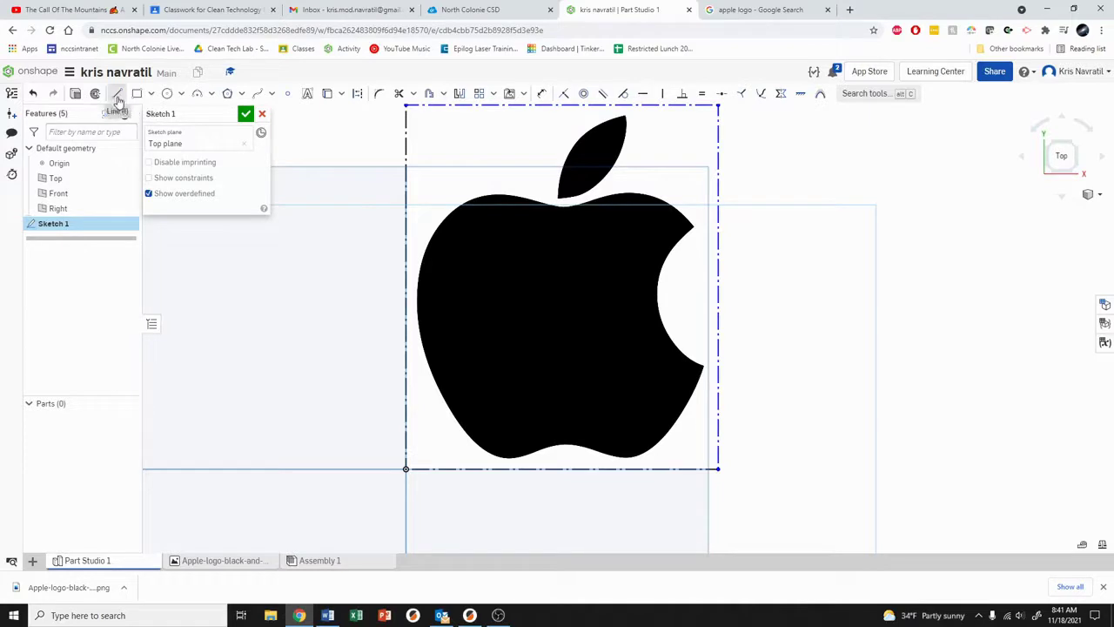
click(244, 328)
click(310, 336)
click(324, 287)
click(268, 261)
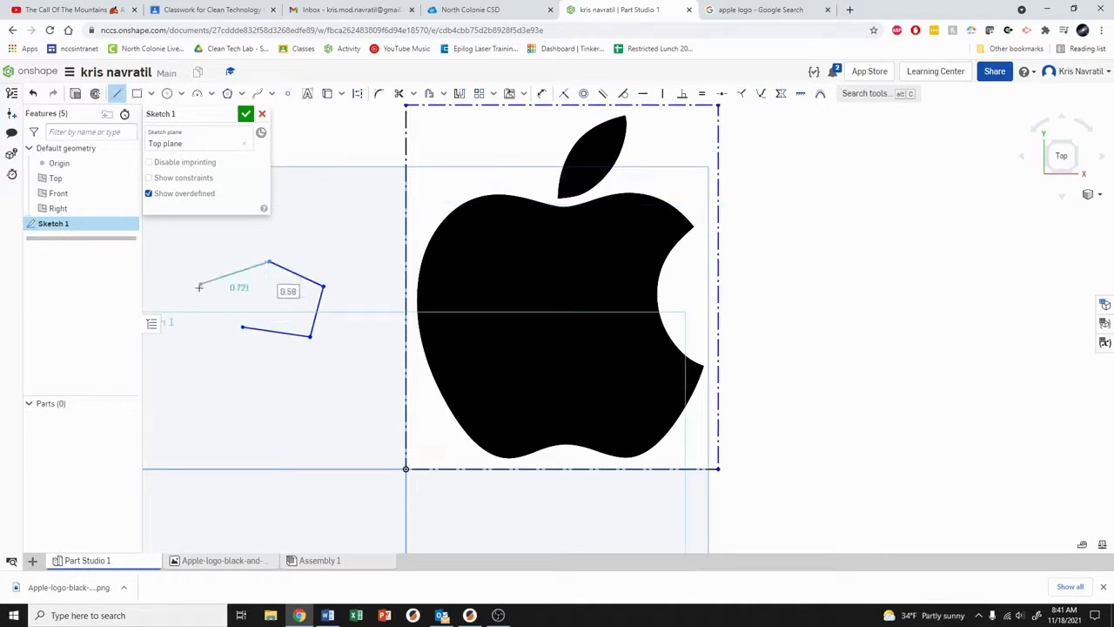
click(199, 287)
key(Escape)
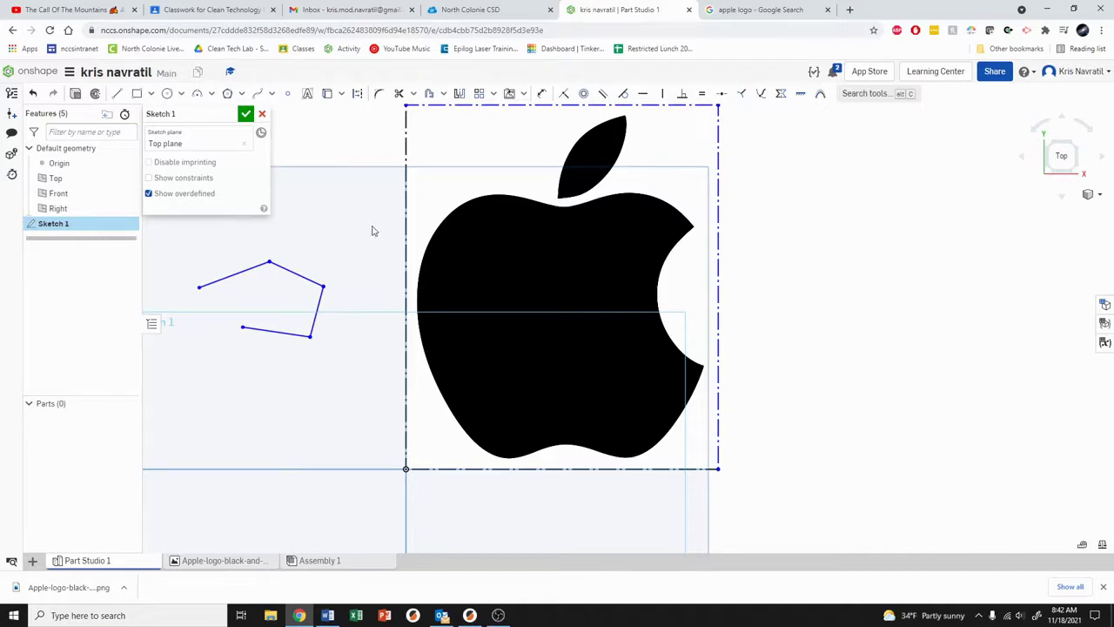
drag(372, 226, 174, 368)
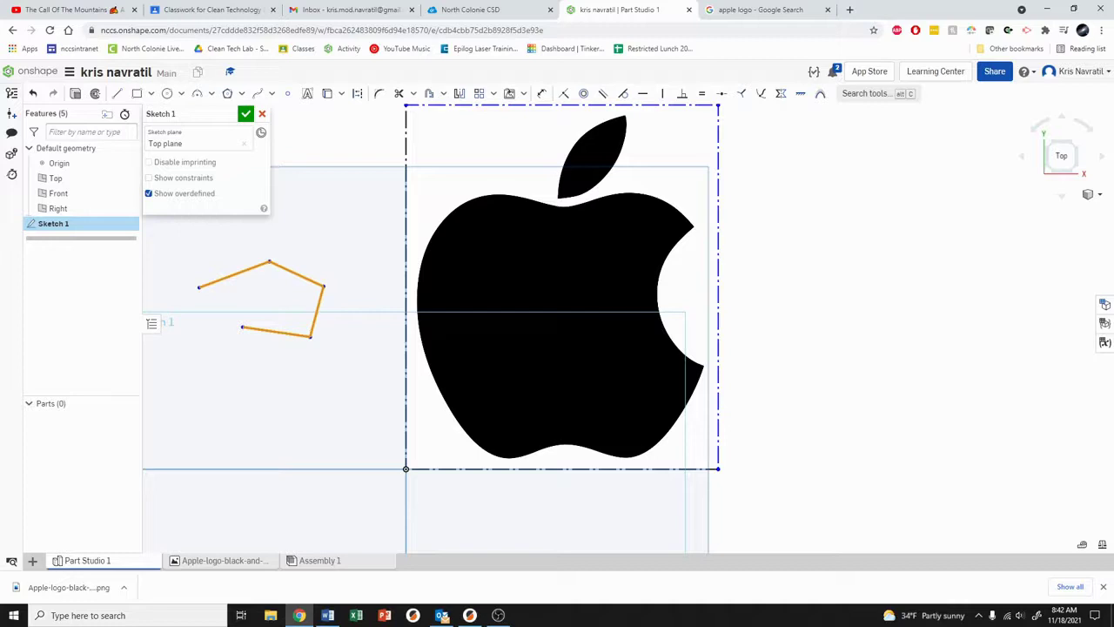
key(Delete)
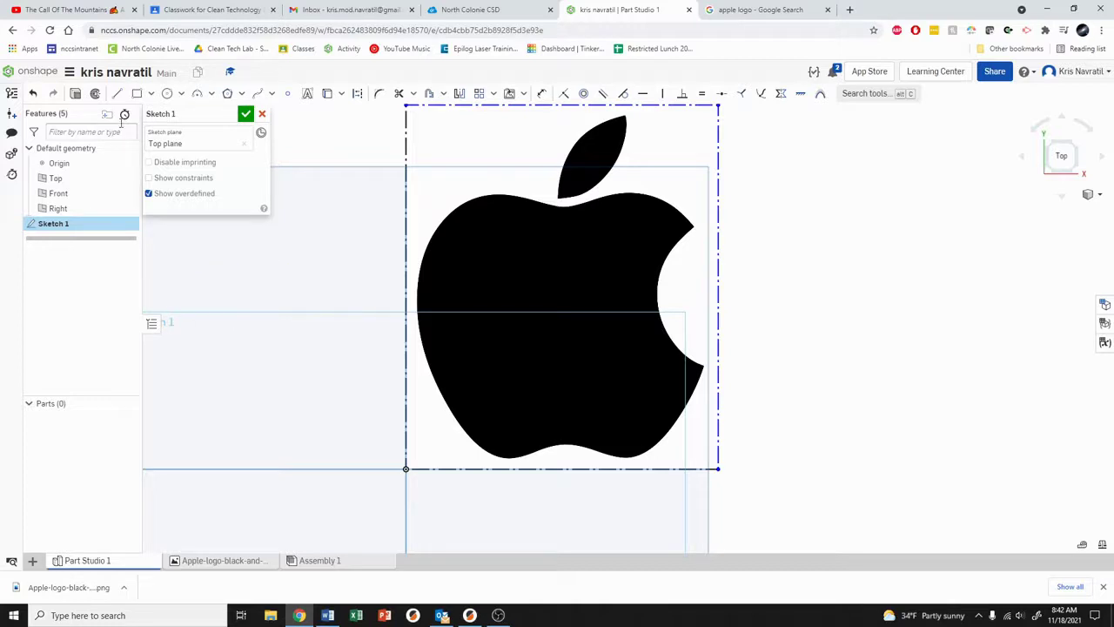
click(137, 94)
click(207, 272)
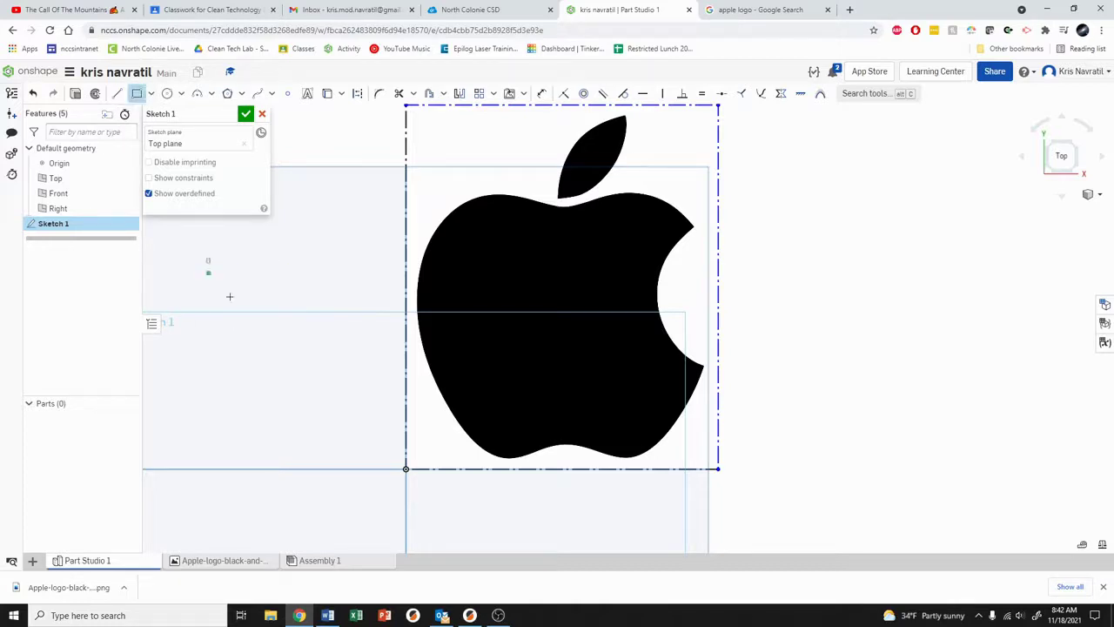
click(315, 359)
click(167, 93)
drag(261, 442, 311, 442)
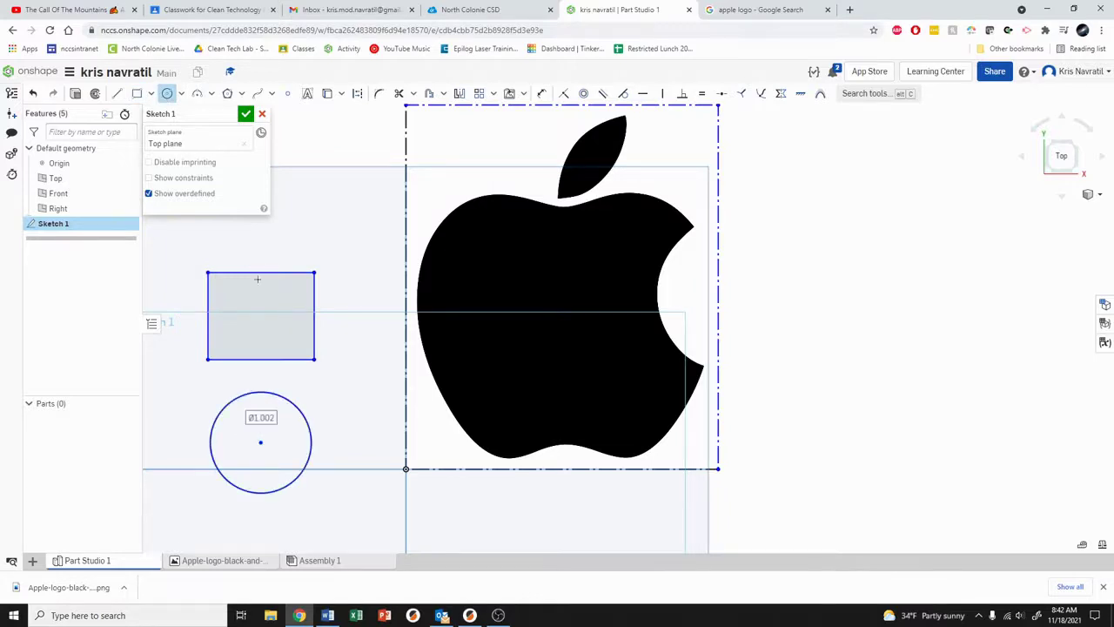
click(197, 93)
click(265, 251)
click(326, 237)
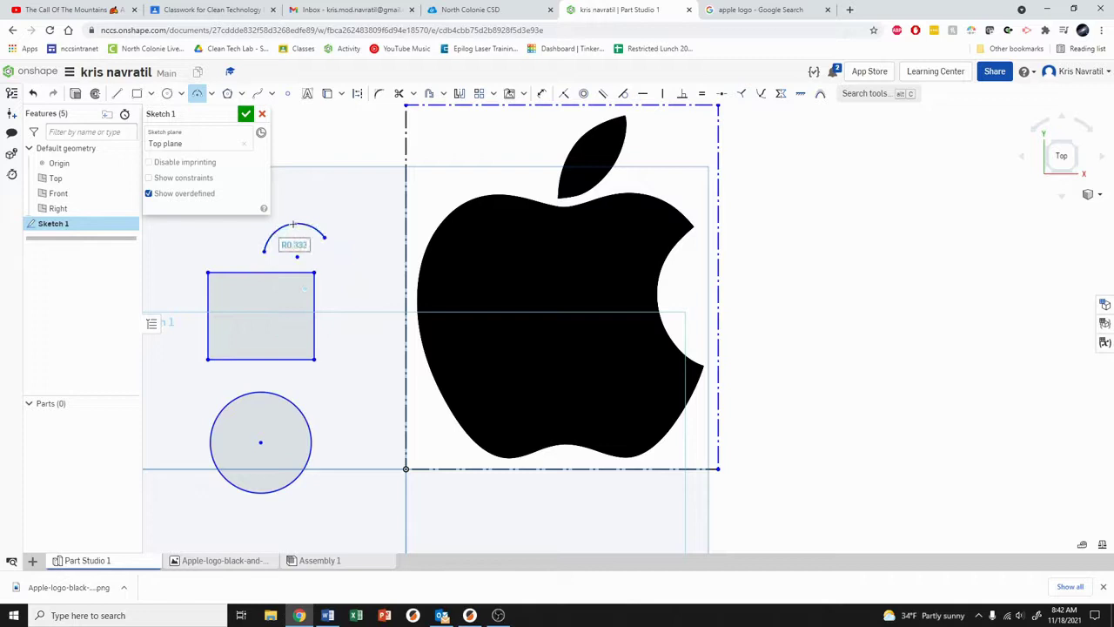
click(295, 229)
mouse_move(346, 224)
mouse_down()
mouse_move(250, 371)
mouse_move(180, 523)
mouse_up()
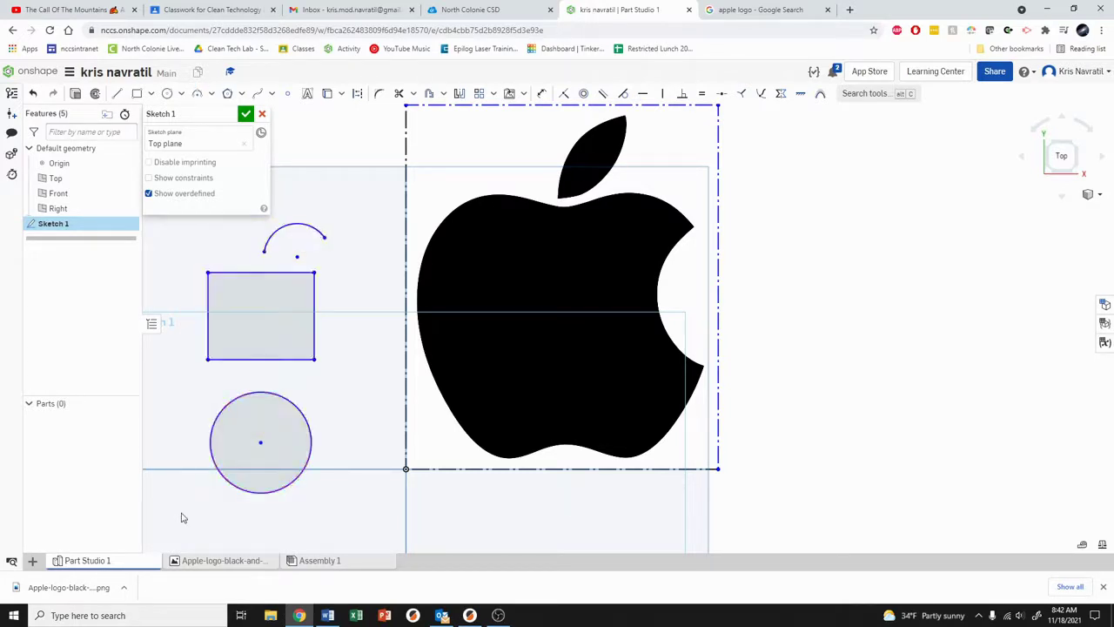
key(Delete)
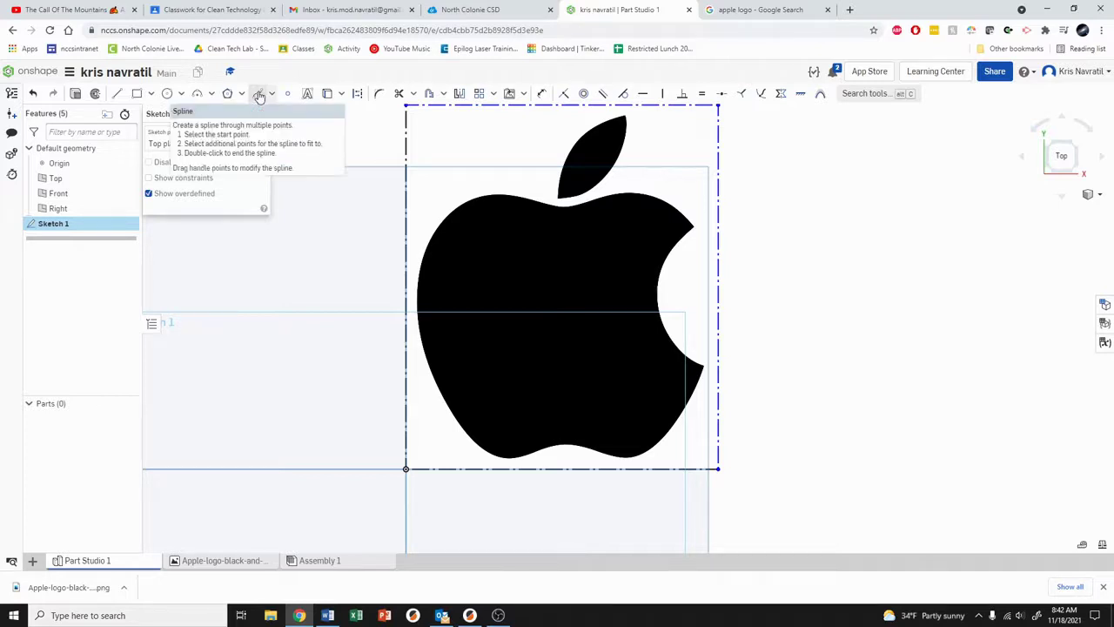
Step: Start a spline on the apple's top edge and trace it over the upper-left shoulder
click(258, 95)
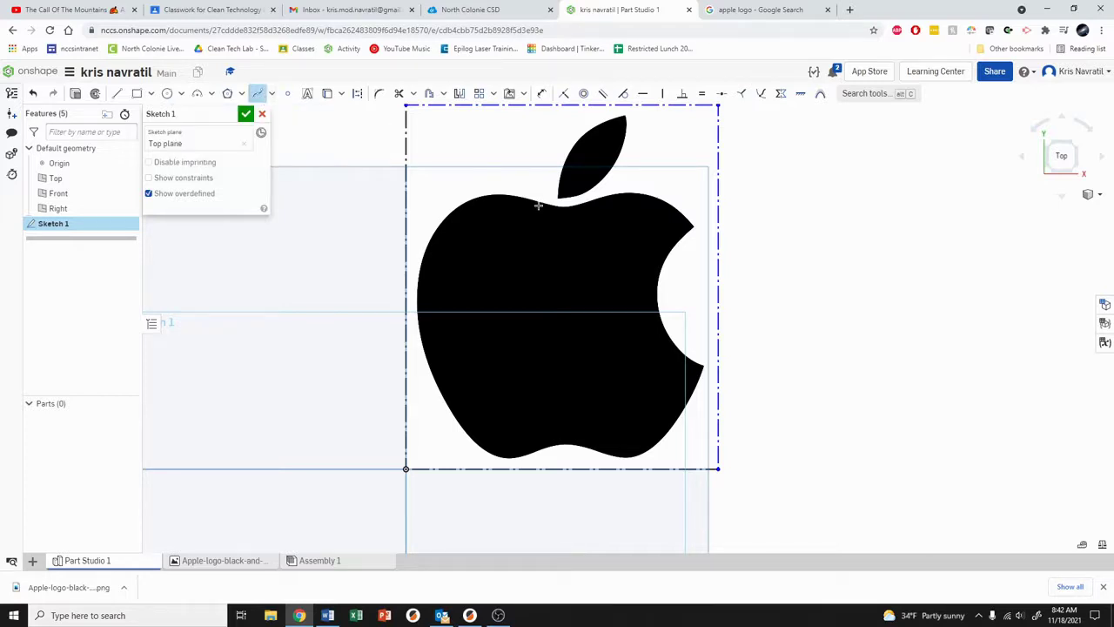
scroll(538, 205, up, 10)
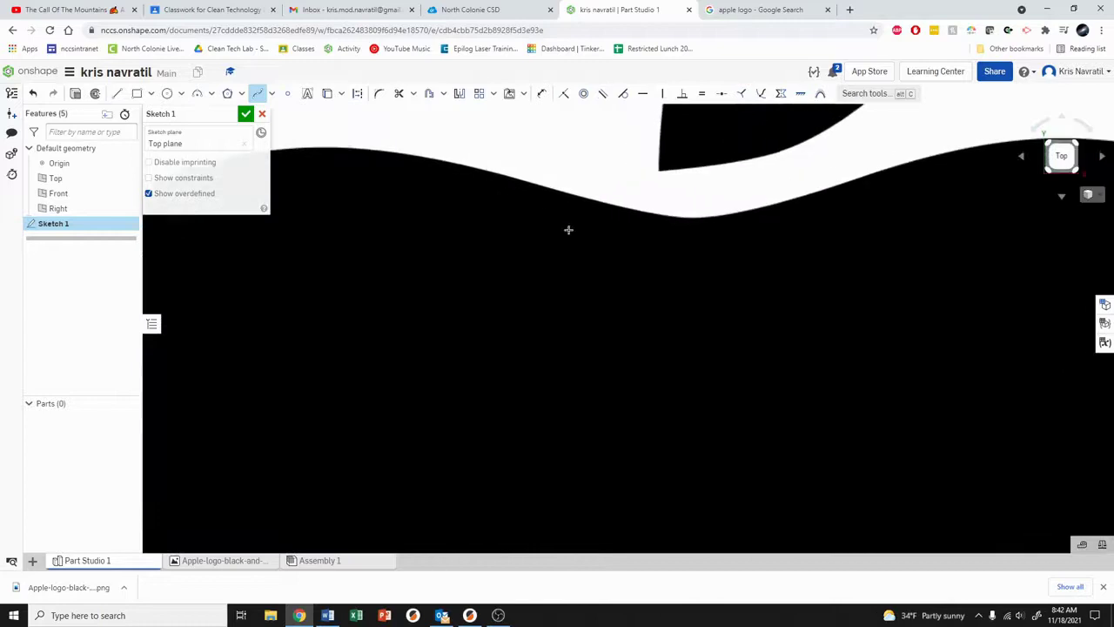
middle_drag(568, 229, 667, 262)
scroll(620, 237, up, 2)
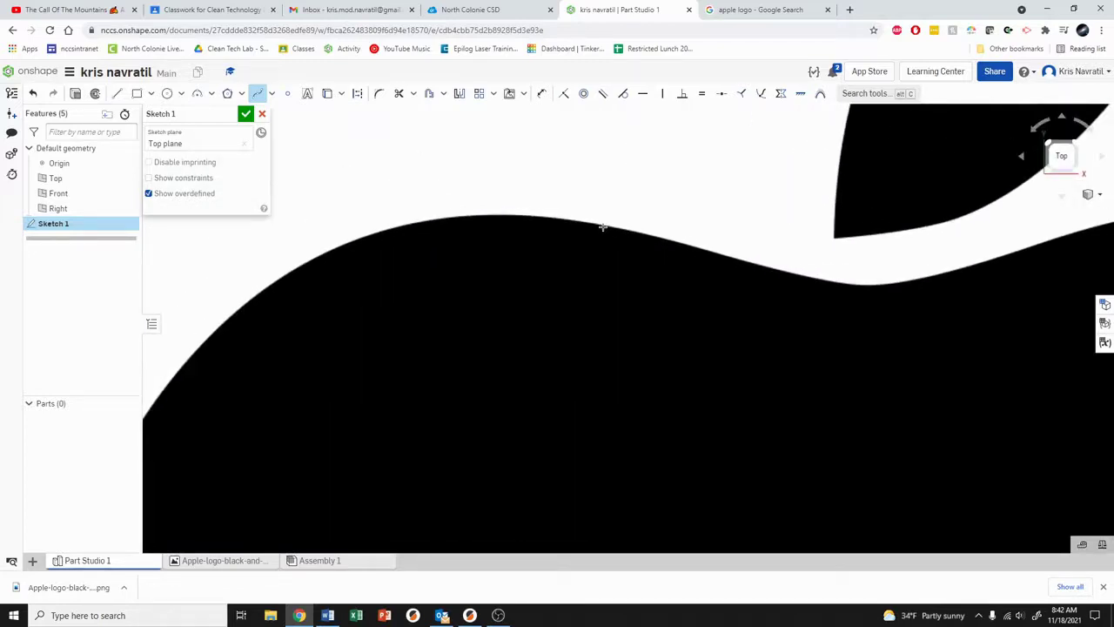
scroll(603, 227, up, 2)
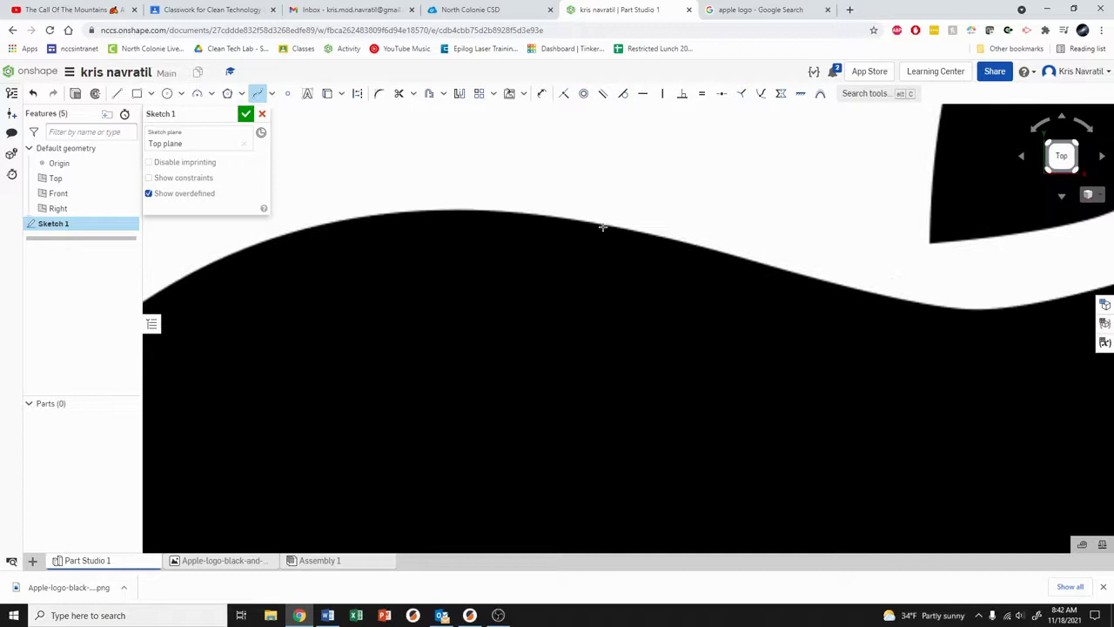
click(521, 214)
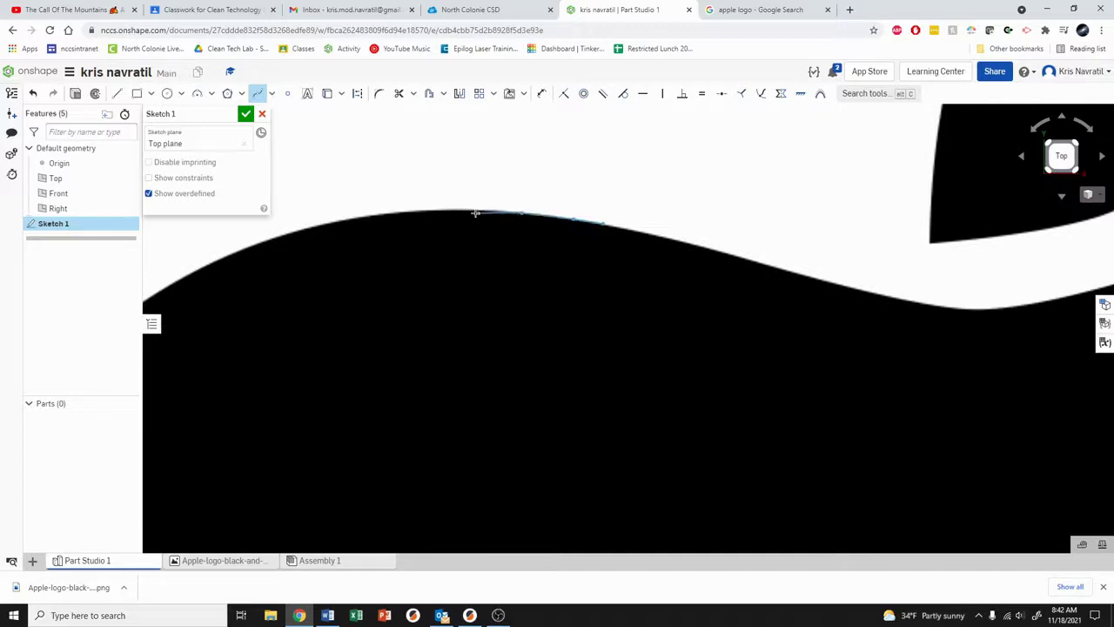
click(417, 211)
click(351, 217)
scroll(316, 233, up, 5)
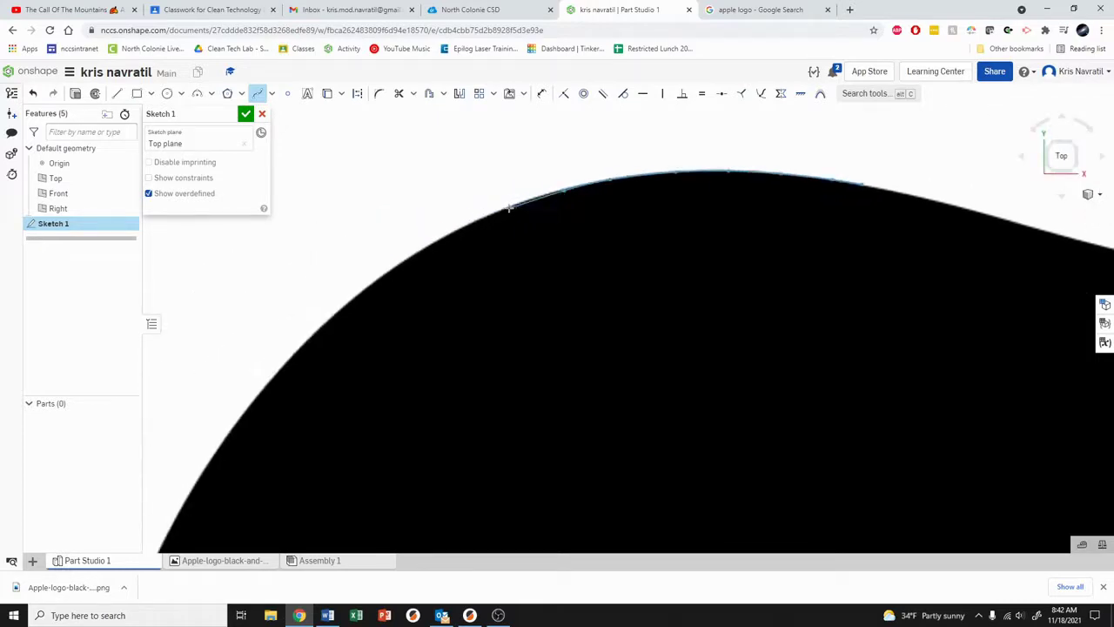
click(439, 241)
click(358, 293)
scroll(410, 256, up, 3)
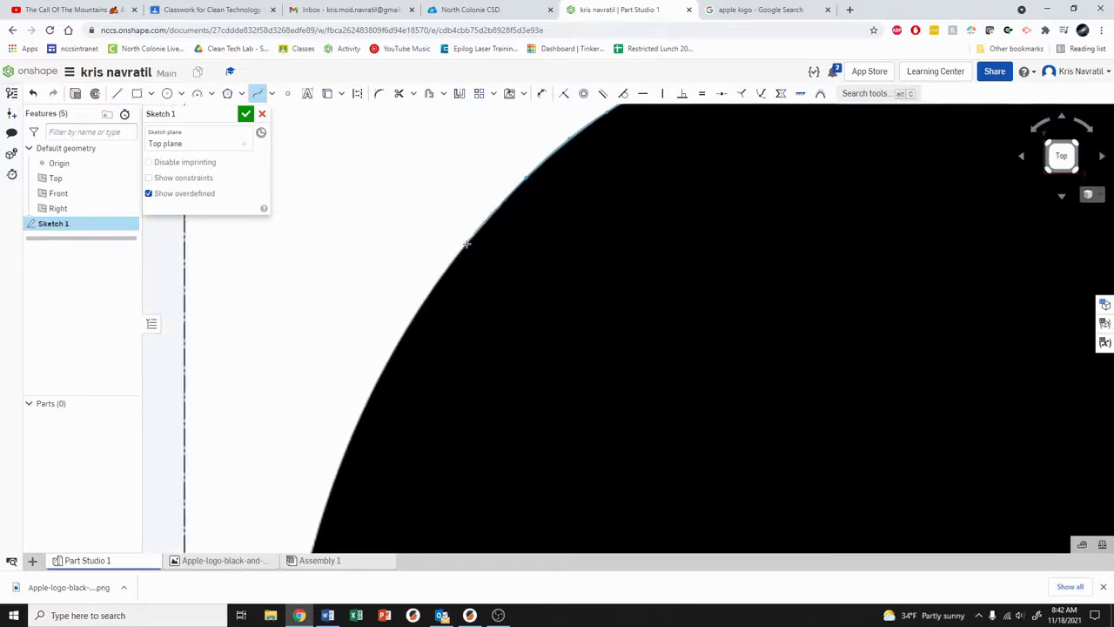
scroll(435, 294, down, 3)
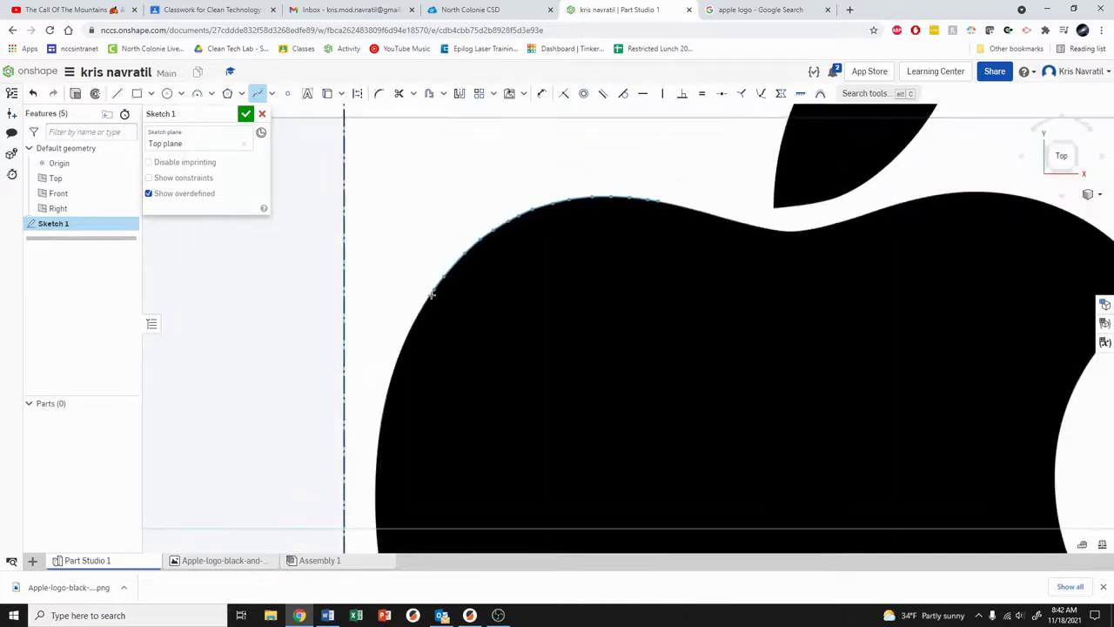
scroll(528, 218, up, 4)
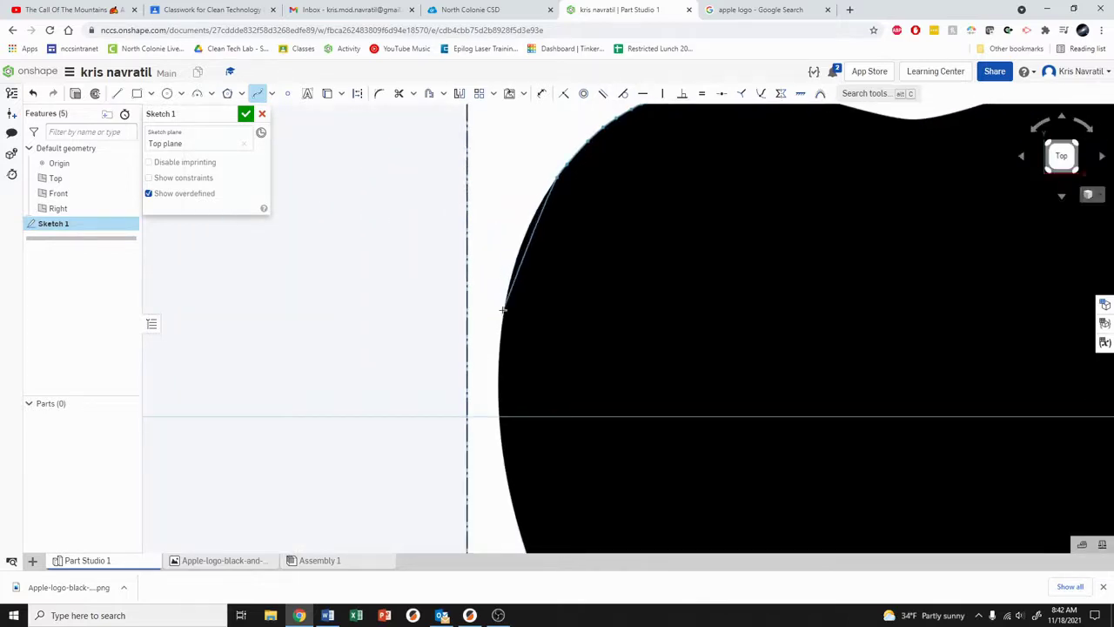
click(503, 309)
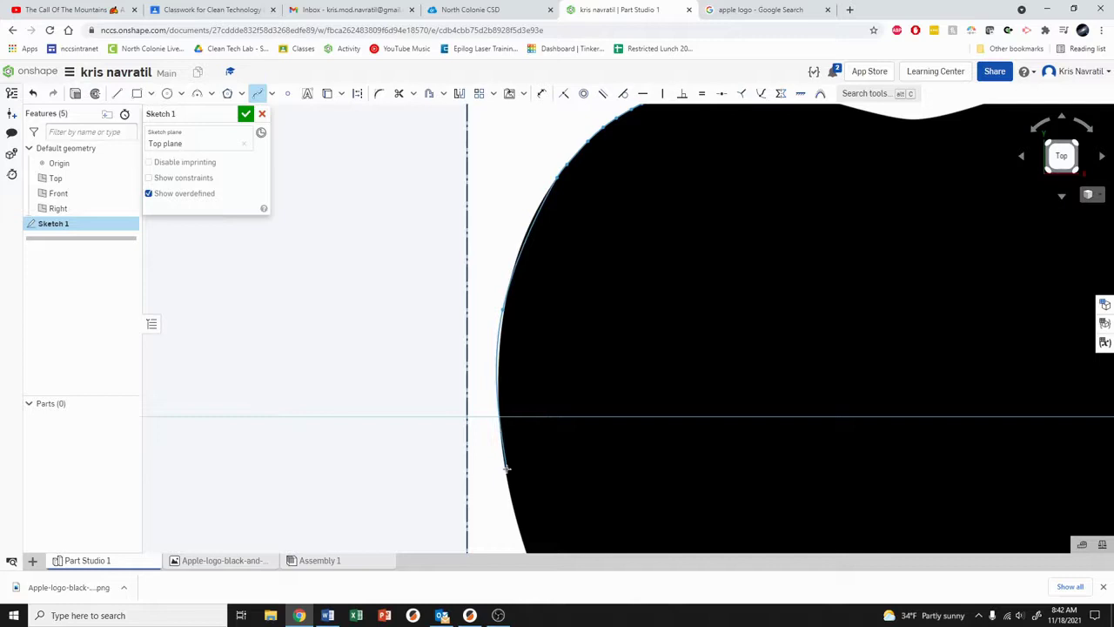
Step: Continue the spline down the apple's left side and around the lower-left curve to the bottom
mouse_move(508, 476)
middle_down()
mouse_move(542, 345)
mouse_move(540, 427)
middle_up()
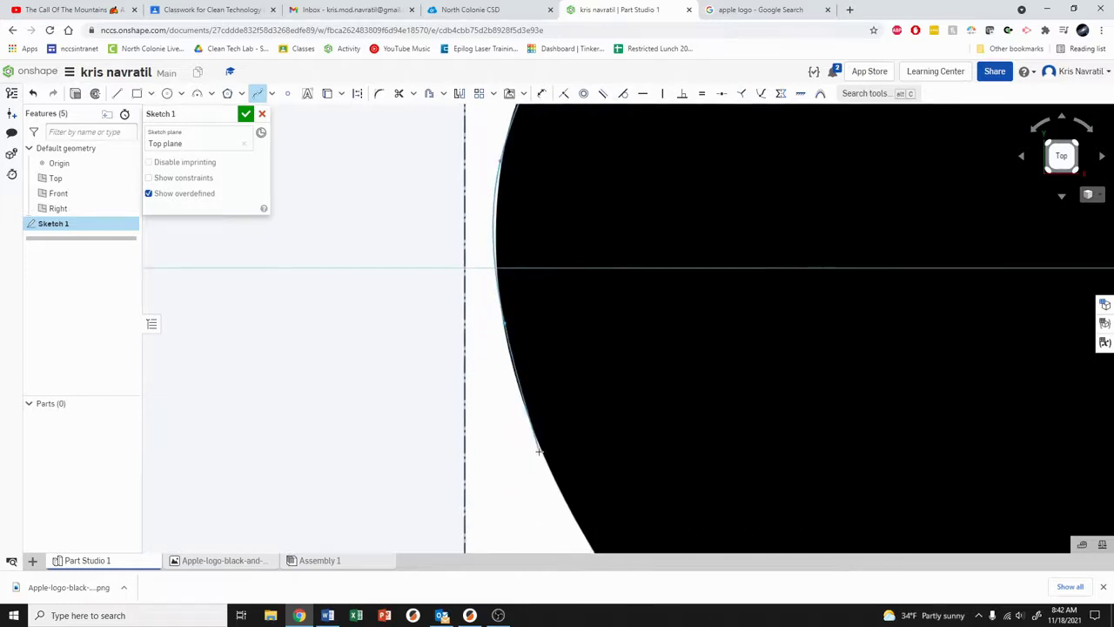
scroll(547, 281, down, 3)
scroll(517, 256, up, 5)
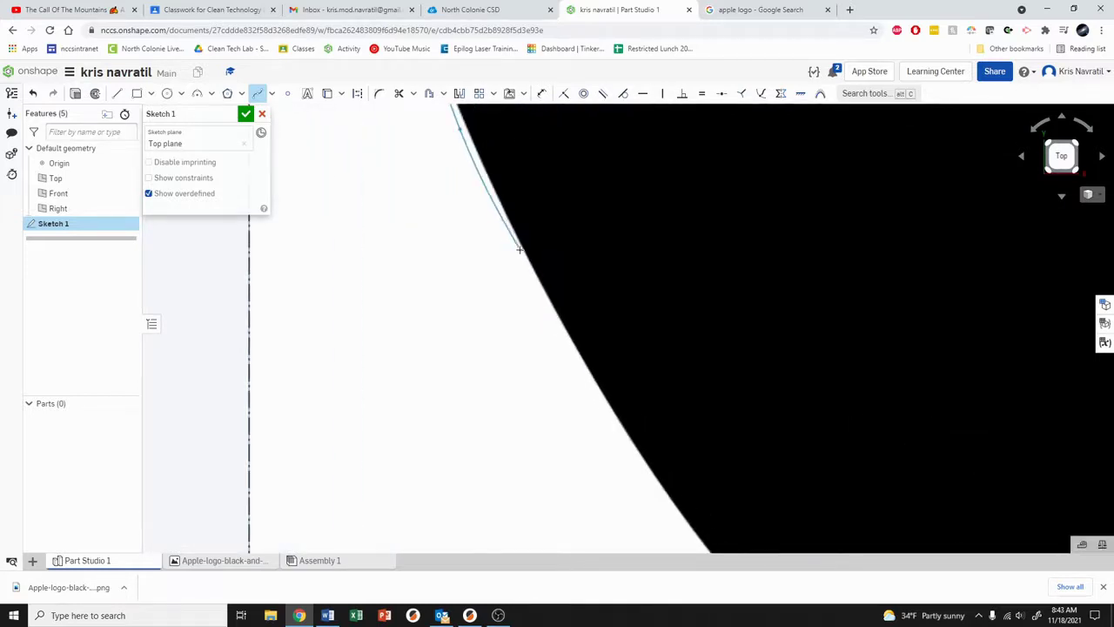
click(521, 249)
click(553, 306)
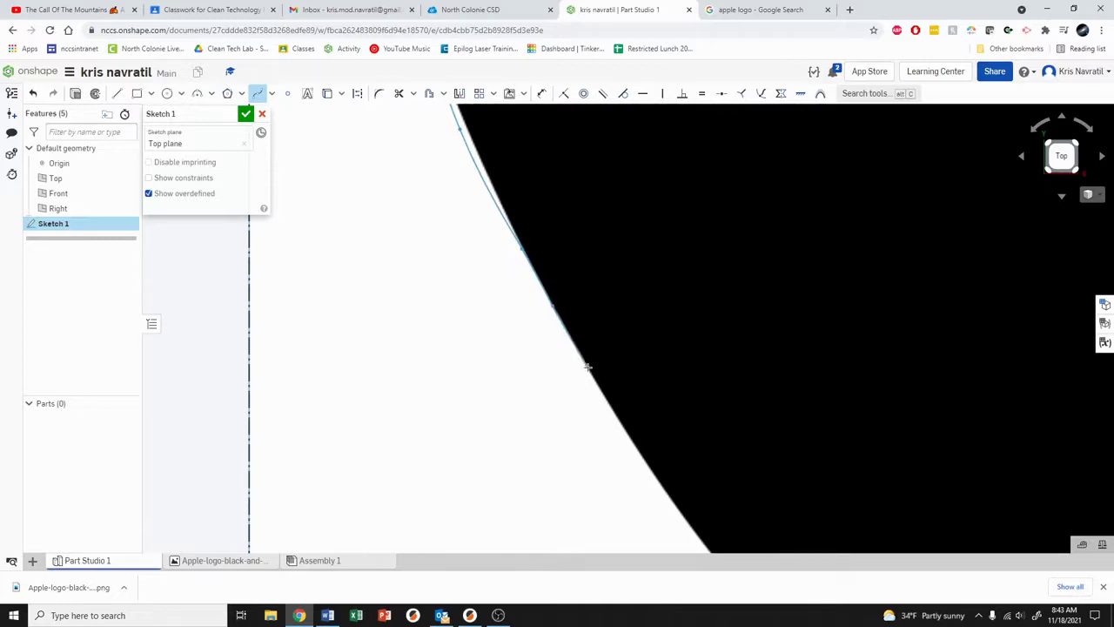
click(587, 368)
middle_drag(627, 427, 527, 215)
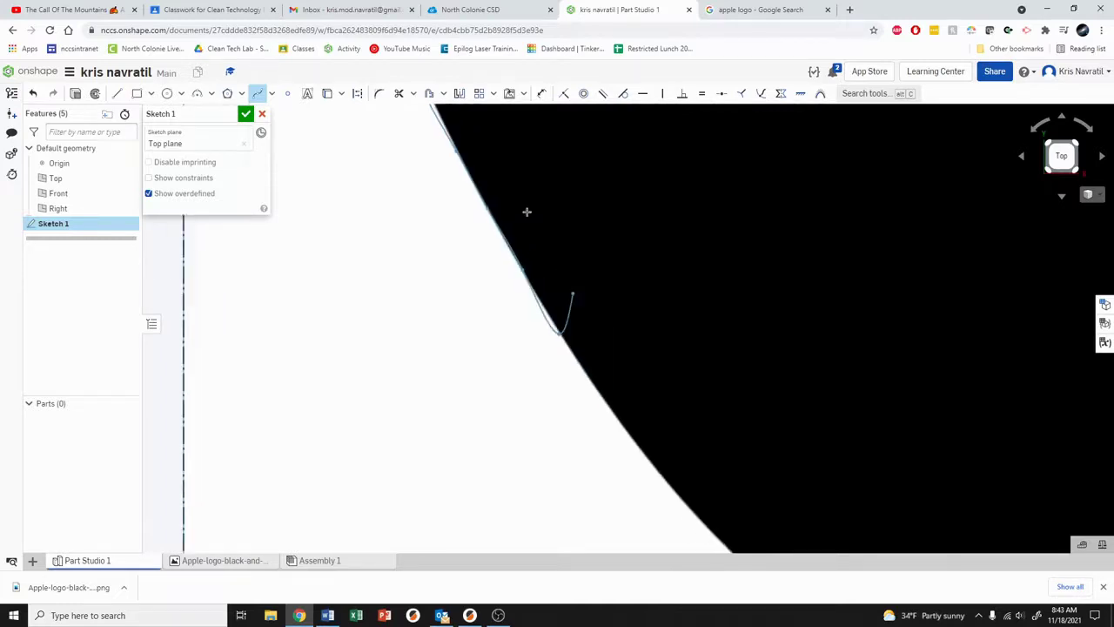
click(550, 283)
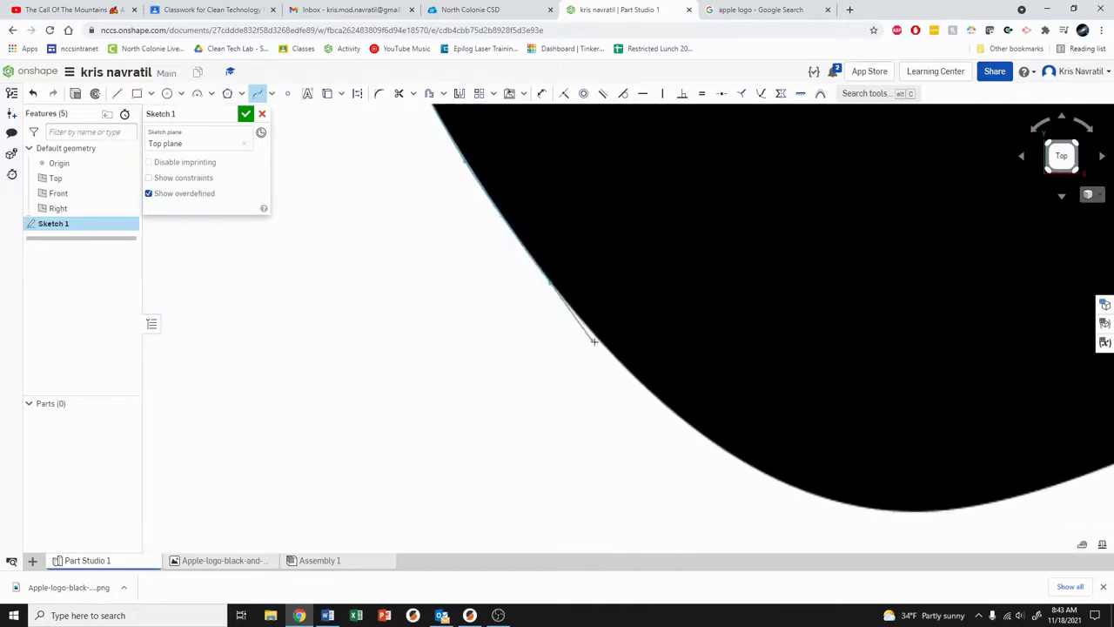
click(600, 341)
click(681, 418)
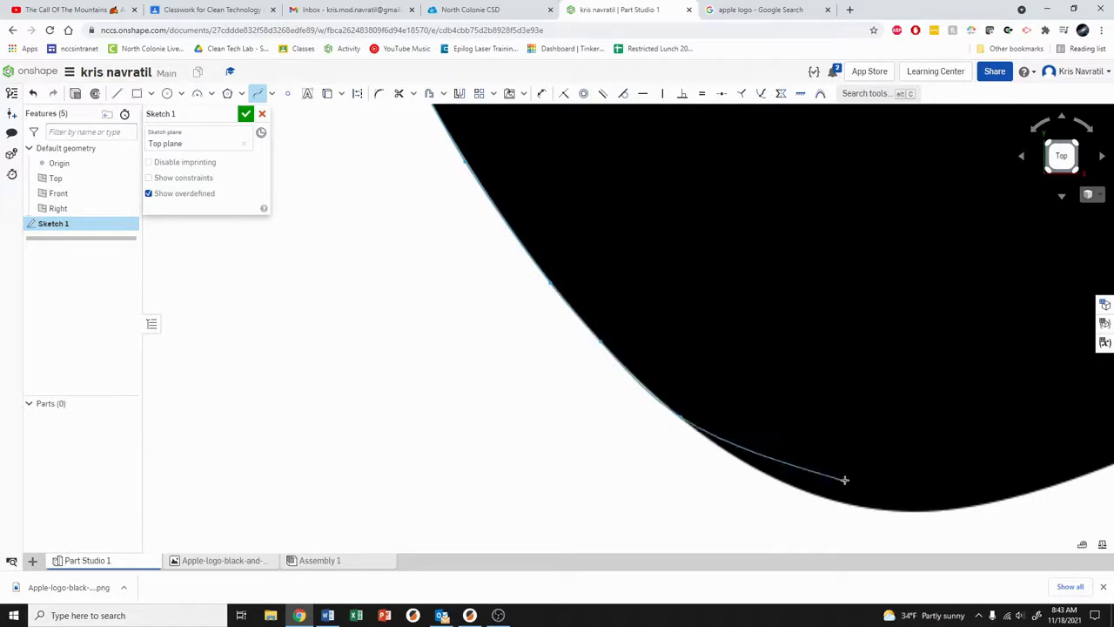
click(961, 509)
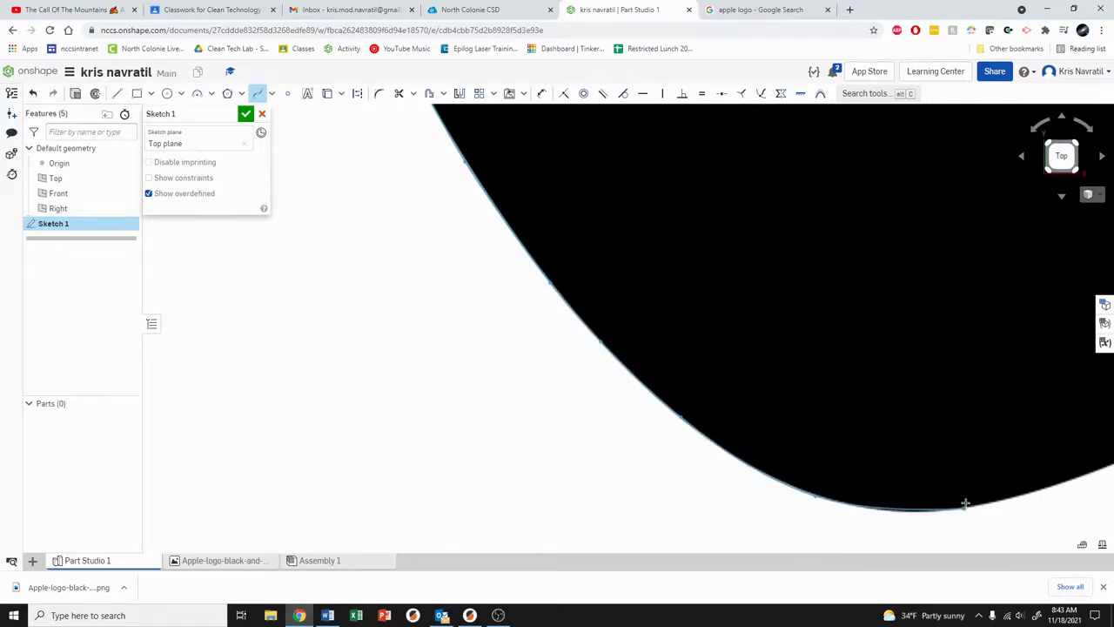
Step: Extend the spline along the apple's wavy bottom and up the right side into the bite
middle_drag(964, 508, 569, 475)
scroll(569, 475, down, 3)
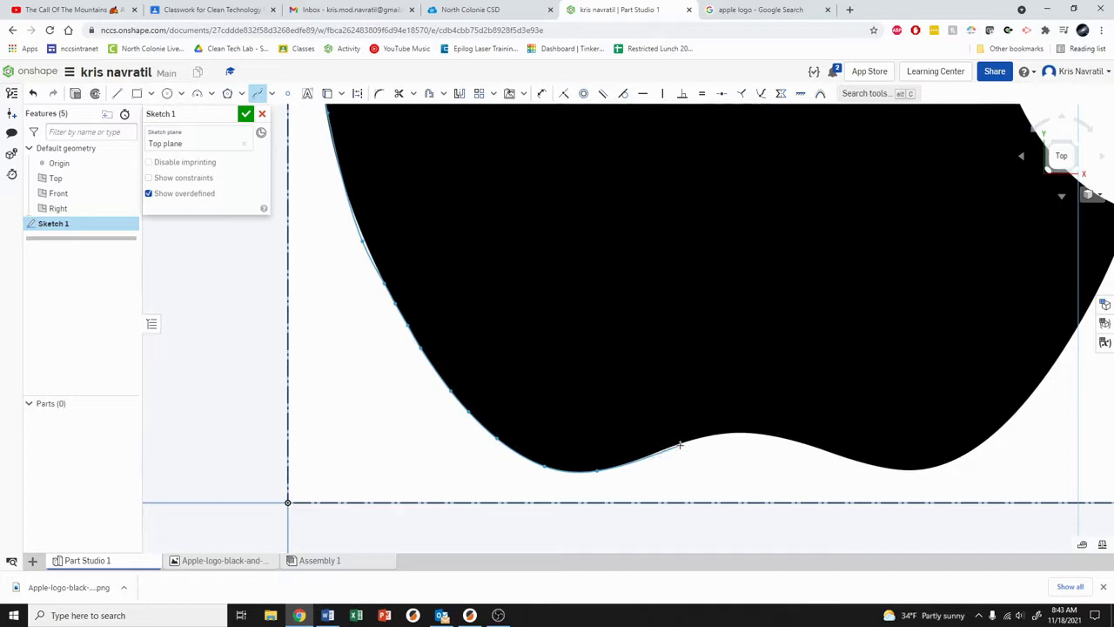
click(745, 433)
click(805, 445)
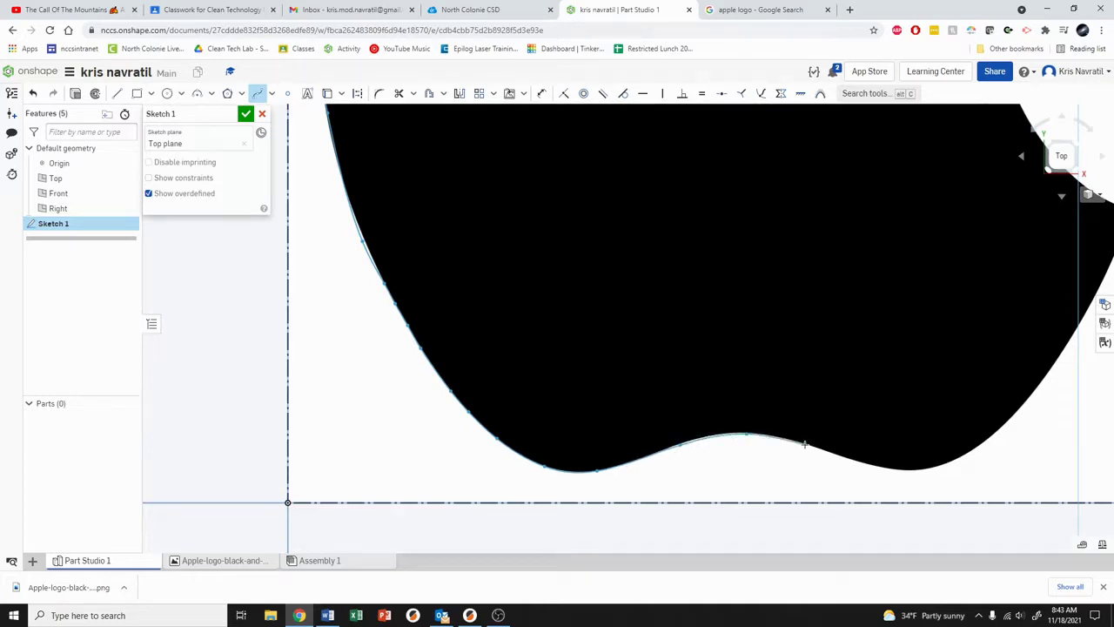
click(896, 470)
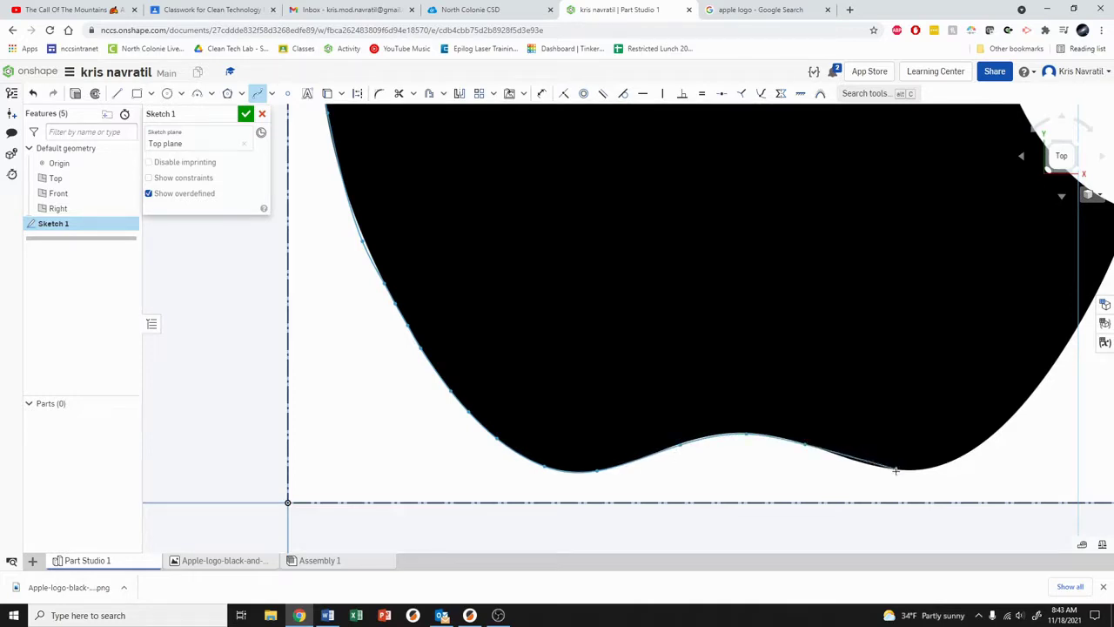
click(952, 461)
click(1009, 418)
middle_drag(1034, 361, 739, 468)
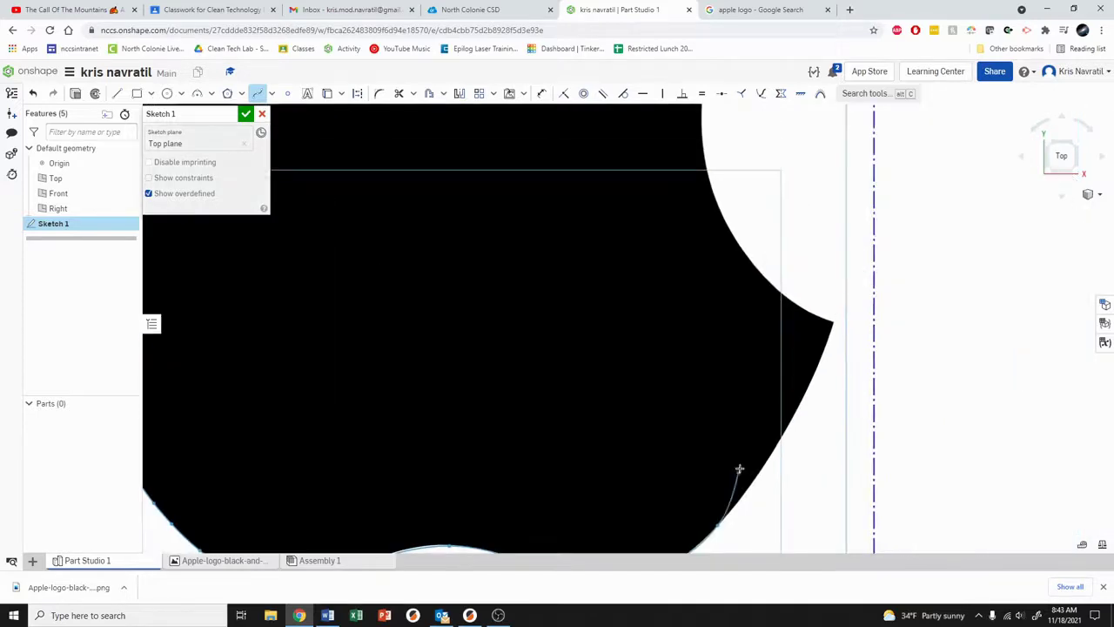
click(782, 433)
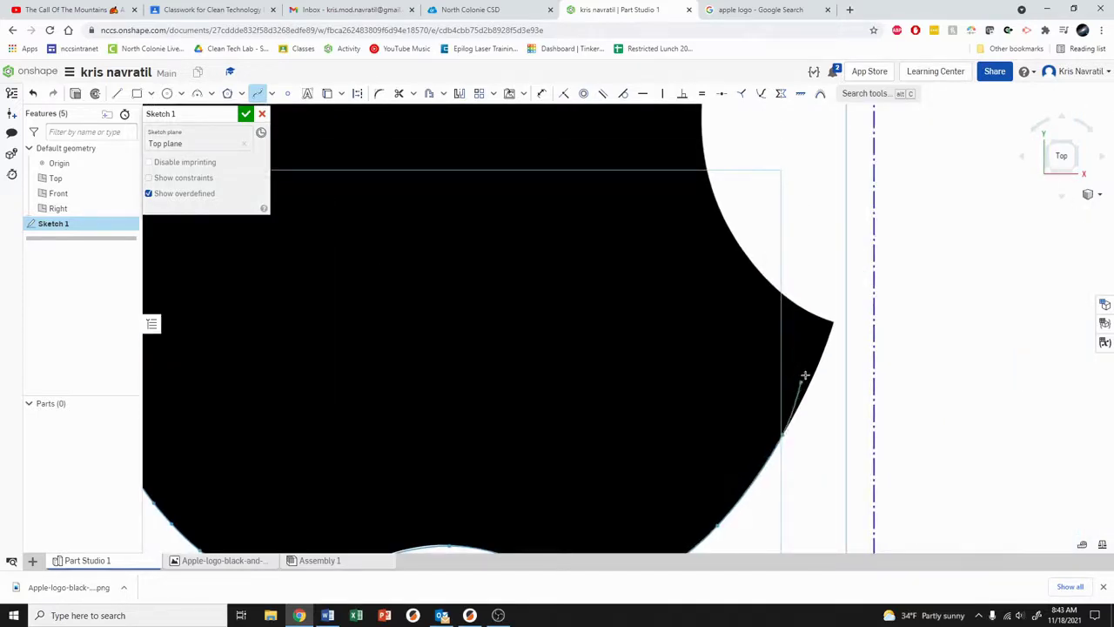
click(818, 363)
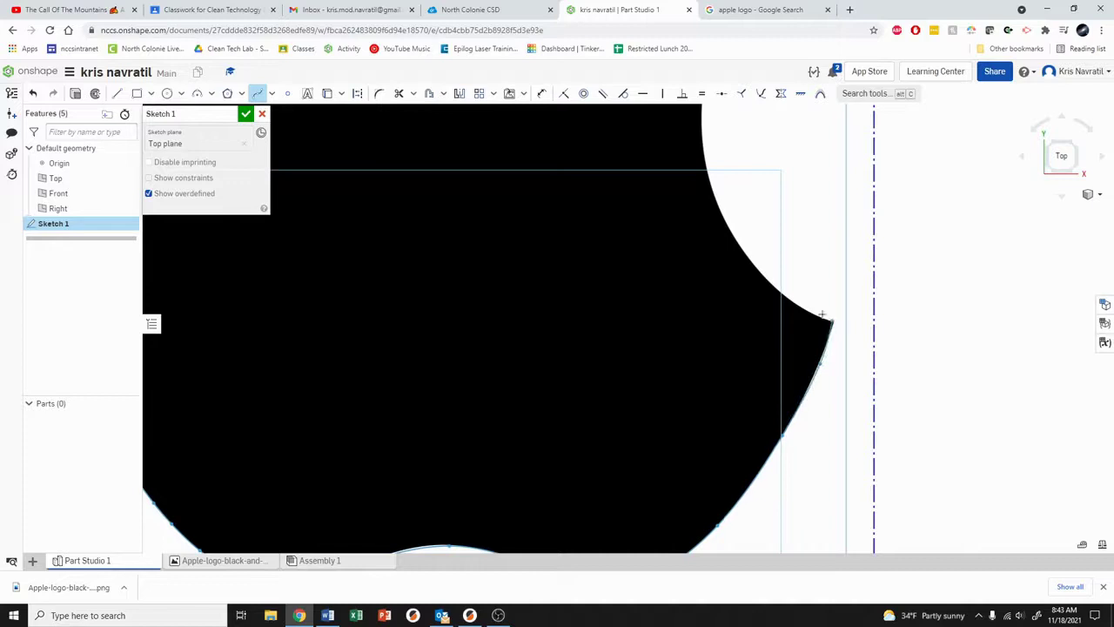
click(713, 190)
Step: Trace up the bite to the top-right tip and along the top edge, closing at the start point
middle_drag(714, 190, 709, 258)
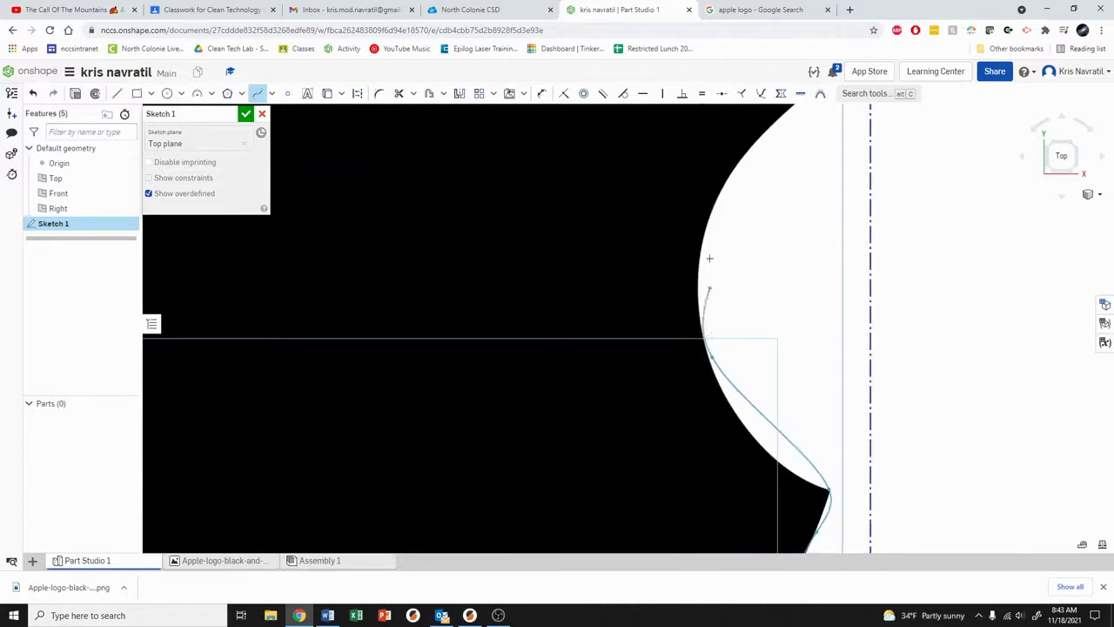
click(704, 223)
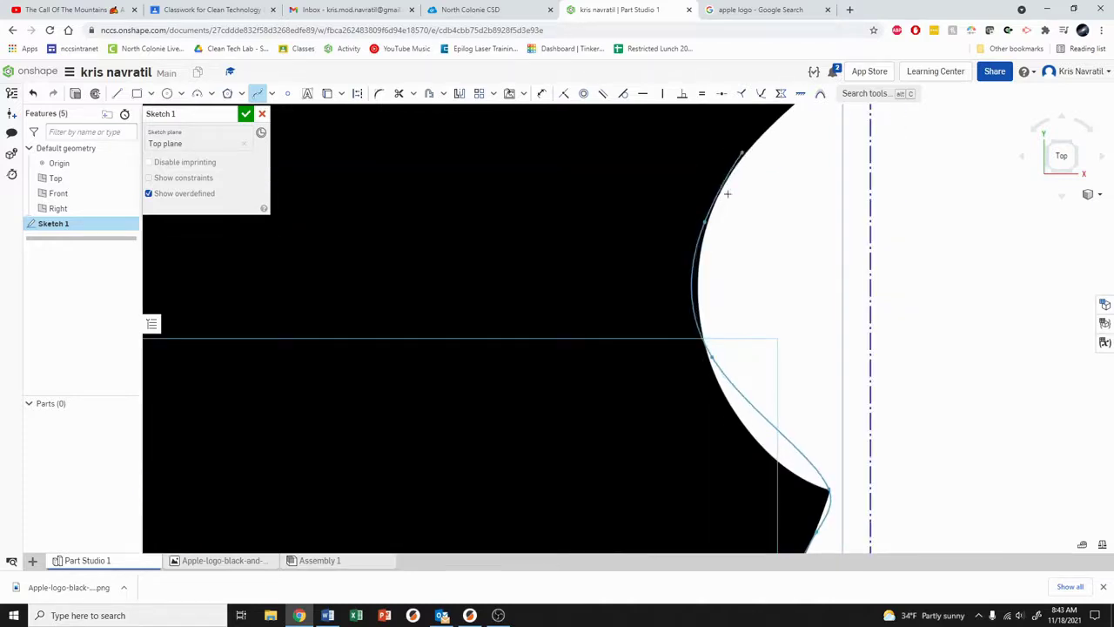
middle_drag(726, 194, 684, 294)
click(709, 258)
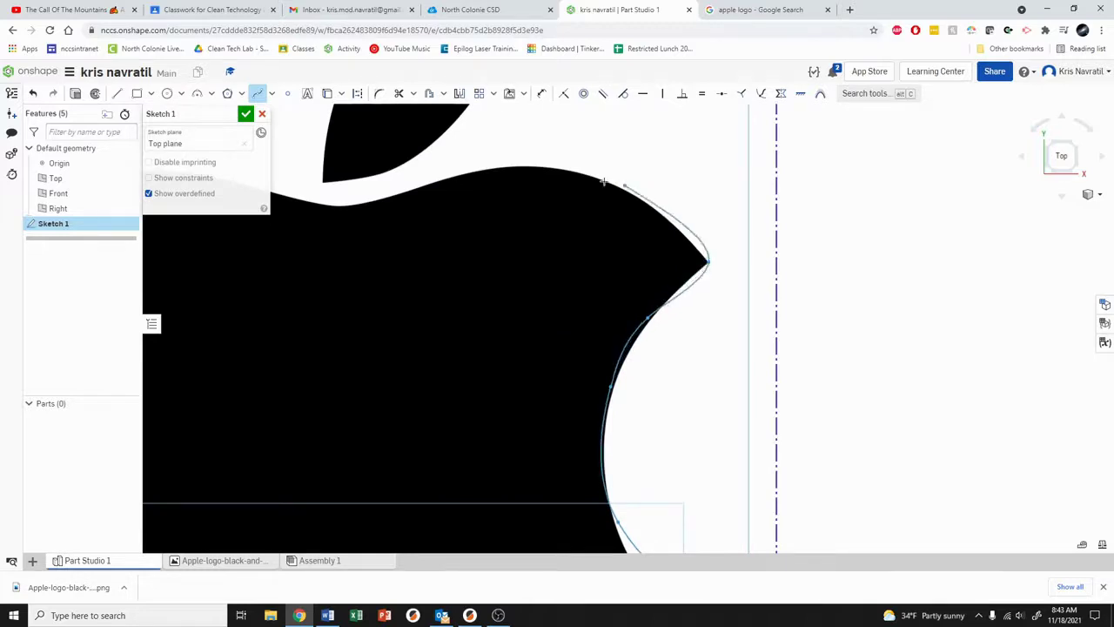
click(480, 170)
middle_drag(382, 205, 617, 208)
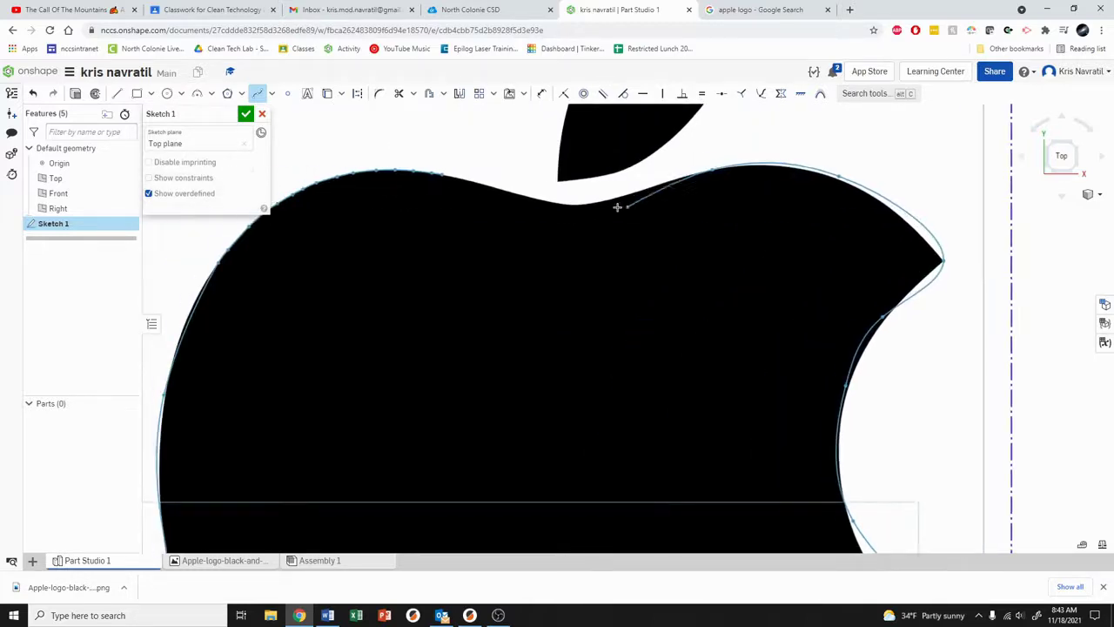
click(598, 203)
click(535, 199)
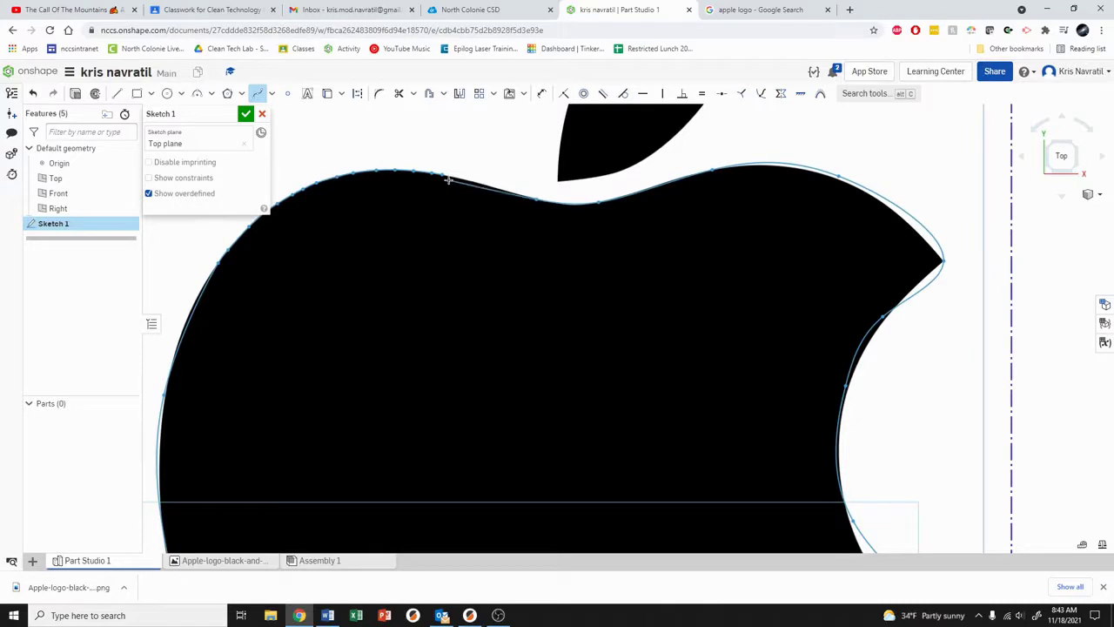
middle_drag(442, 176, 564, 256)
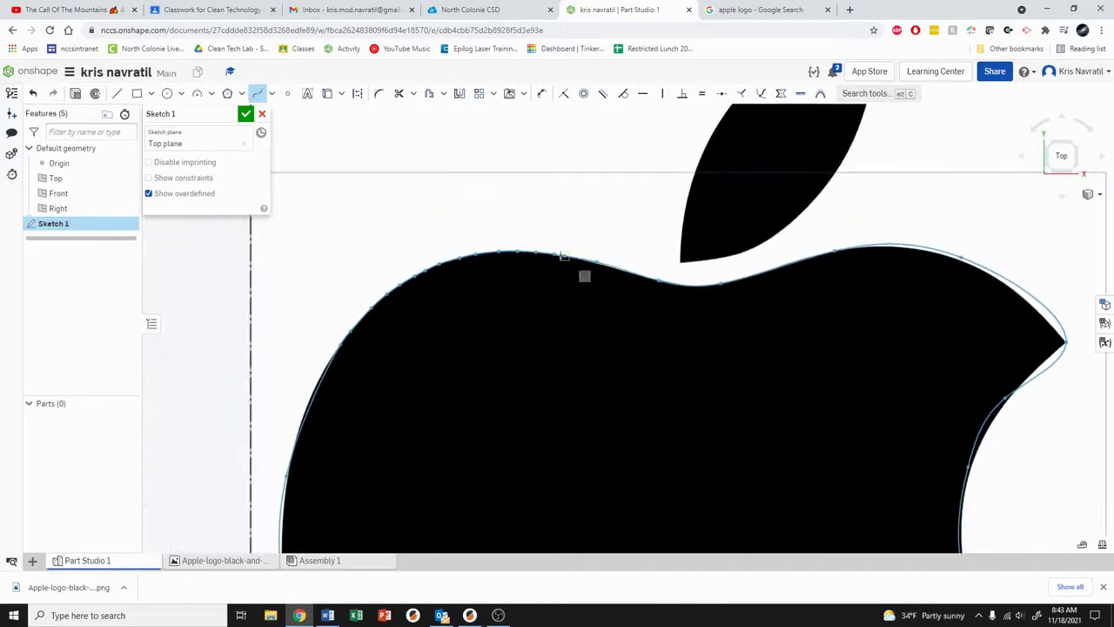
scroll(564, 256, up, 5)
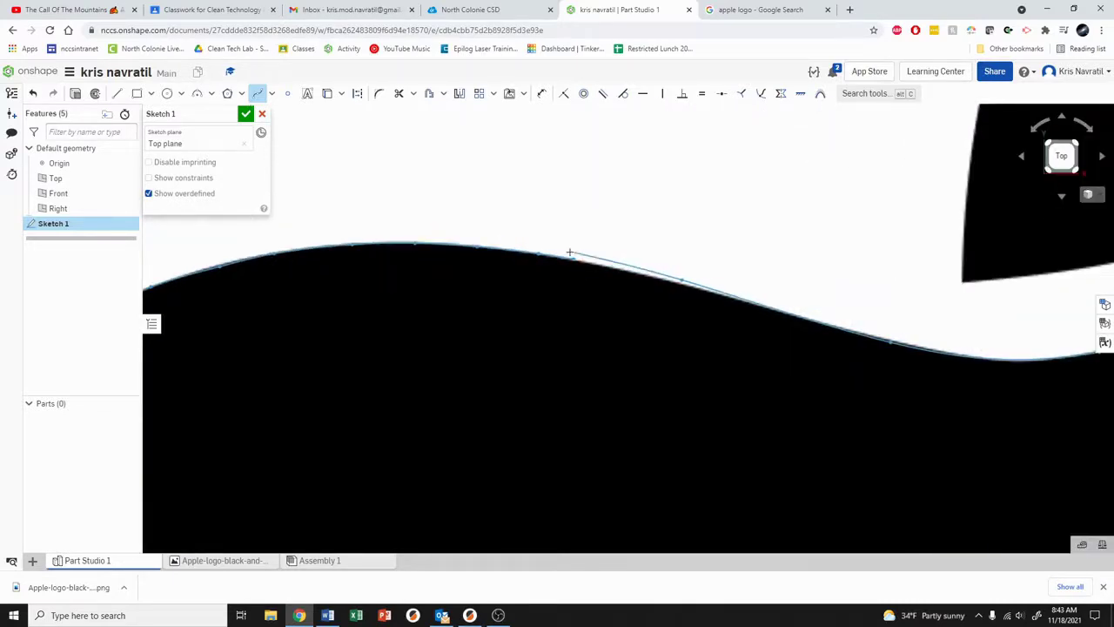
click(572, 260)
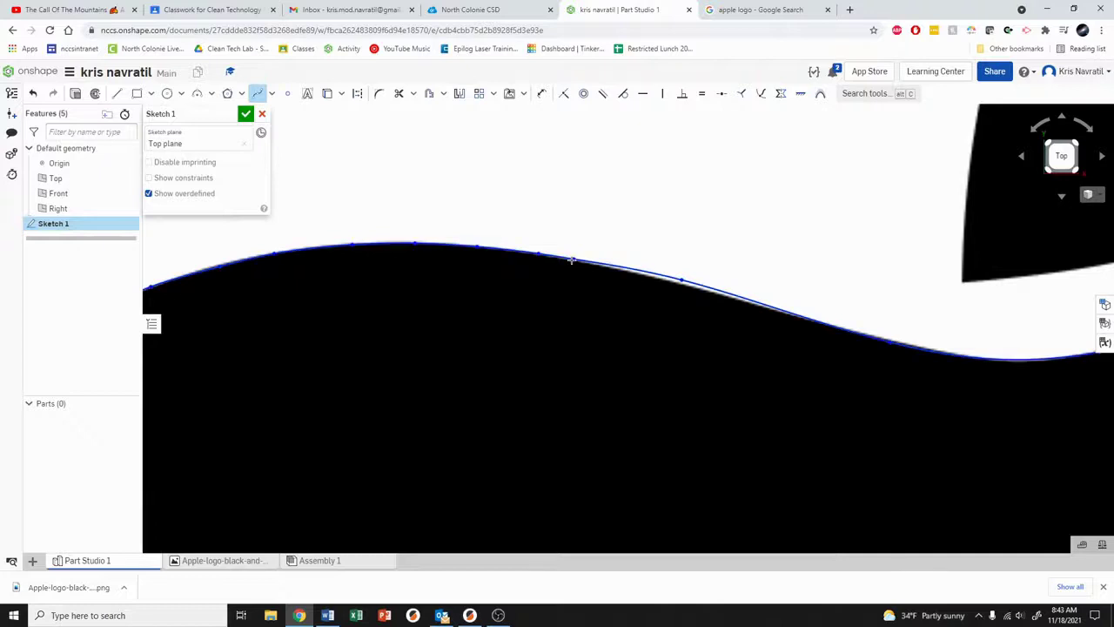
scroll(590, 340, down, 5)
Step: Zoom in on the leaf and start a new spline down its left edge
scroll(605, 351, down, 3)
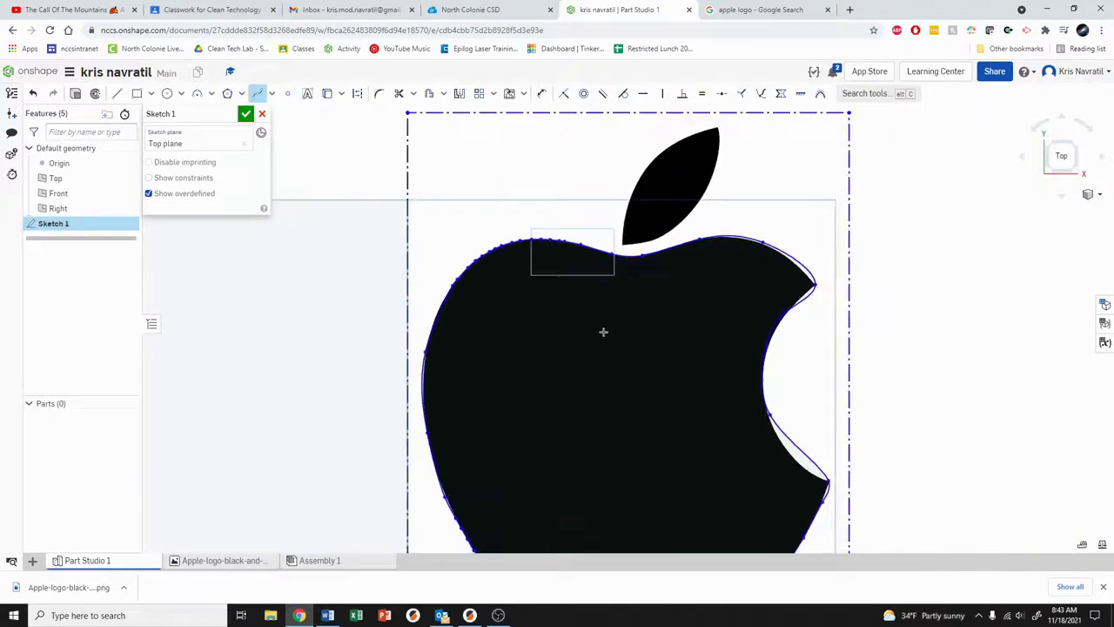
middle_drag(651, 335, 648, 274)
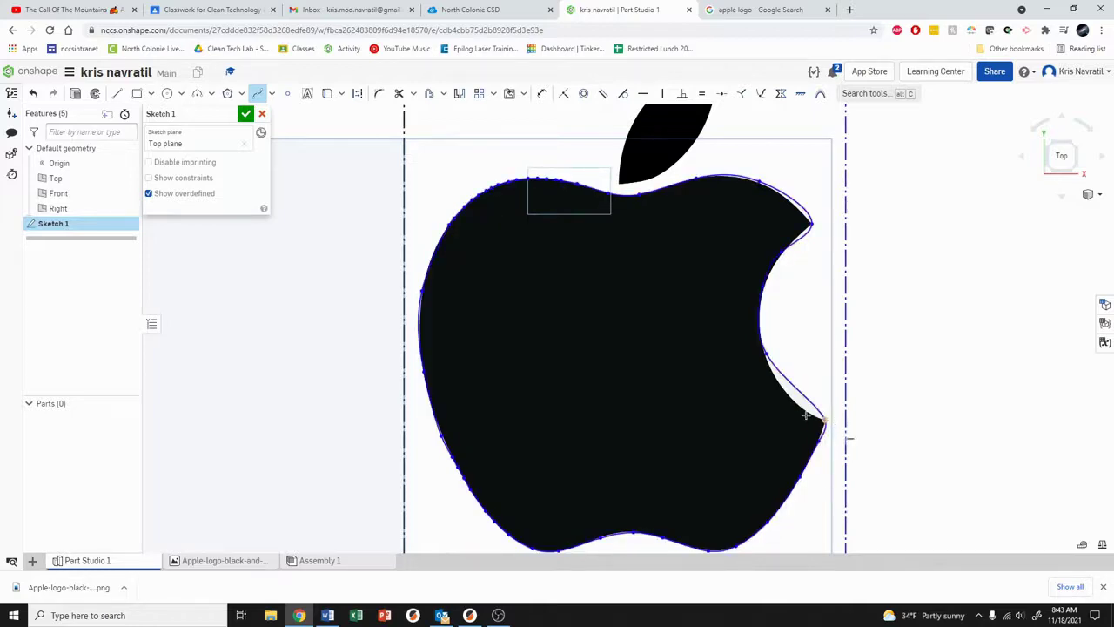
scroll(627, 348, up, 1)
mouse_move(639, 288)
middle_down()
mouse_move(597, 391)
mouse_move(600, 431)
middle_up()
scroll(597, 261, up, 1)
scroll(617, 321, up, 2)
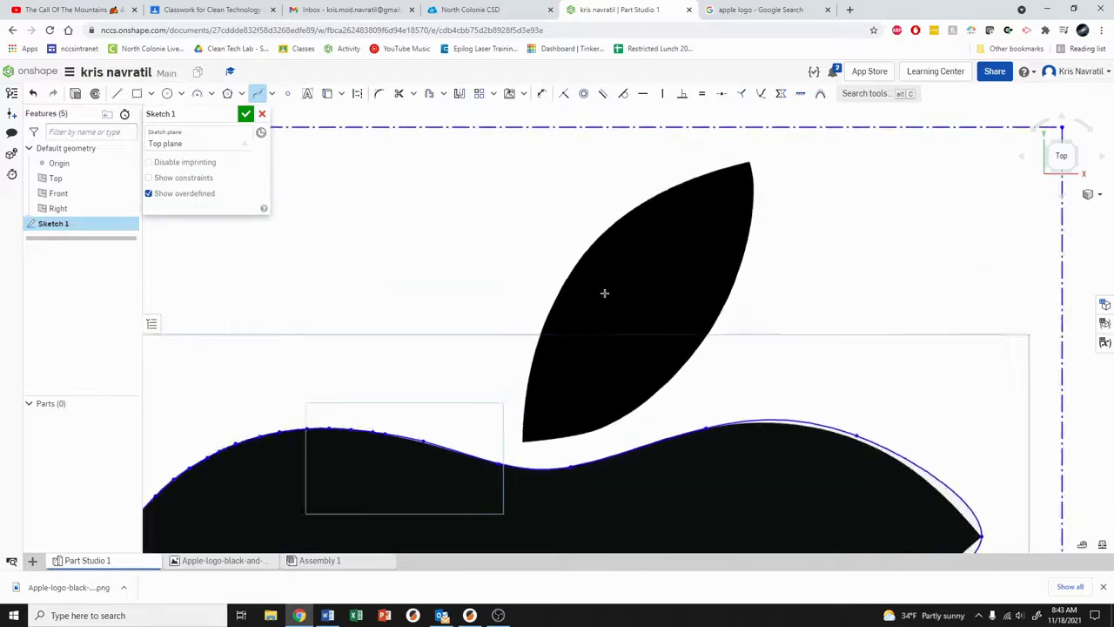
click(620, 218)
click(588, 252)
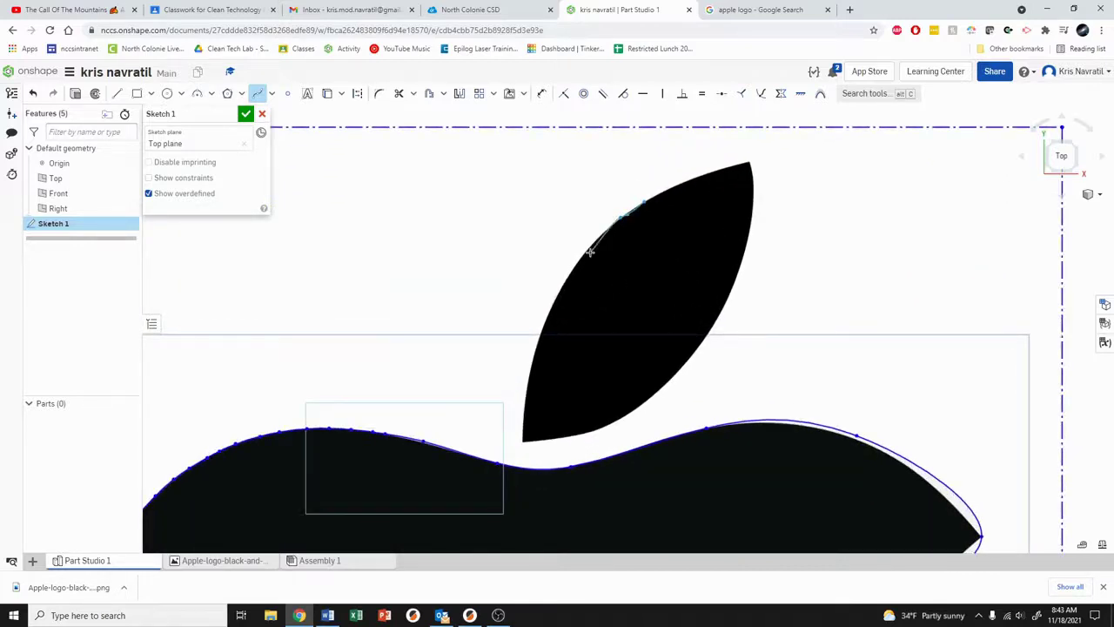
click(553, 302)
click(534, 354)
click(522, 401)
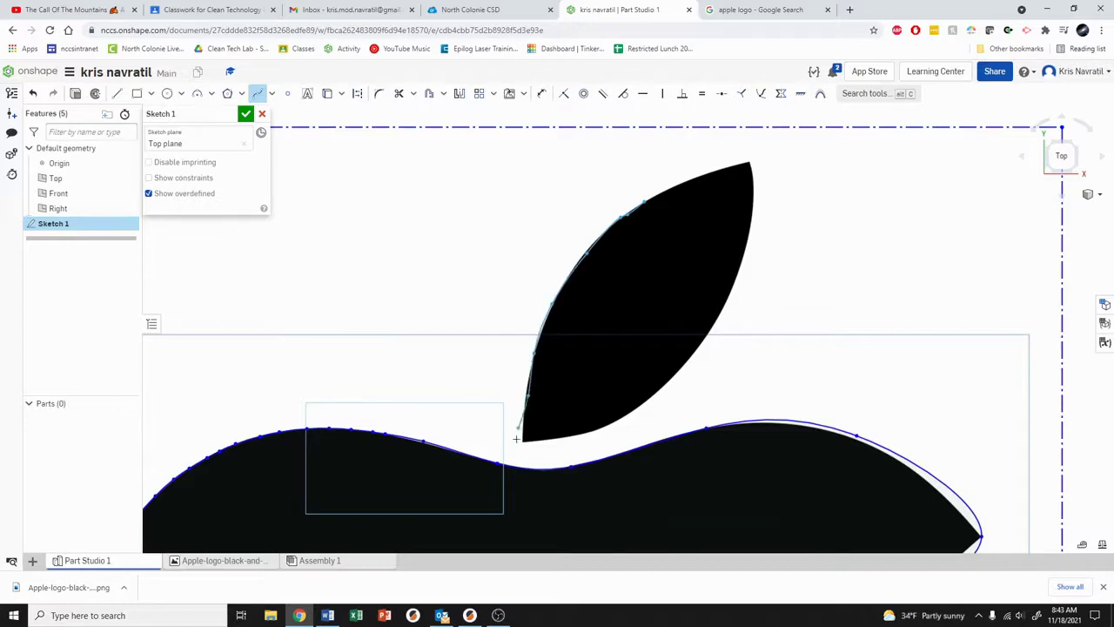
Step: Continue the leaf spline around its bottom tip and lower-right edge, closing it at the upper tip
click(523, 440)
click(587, 432)
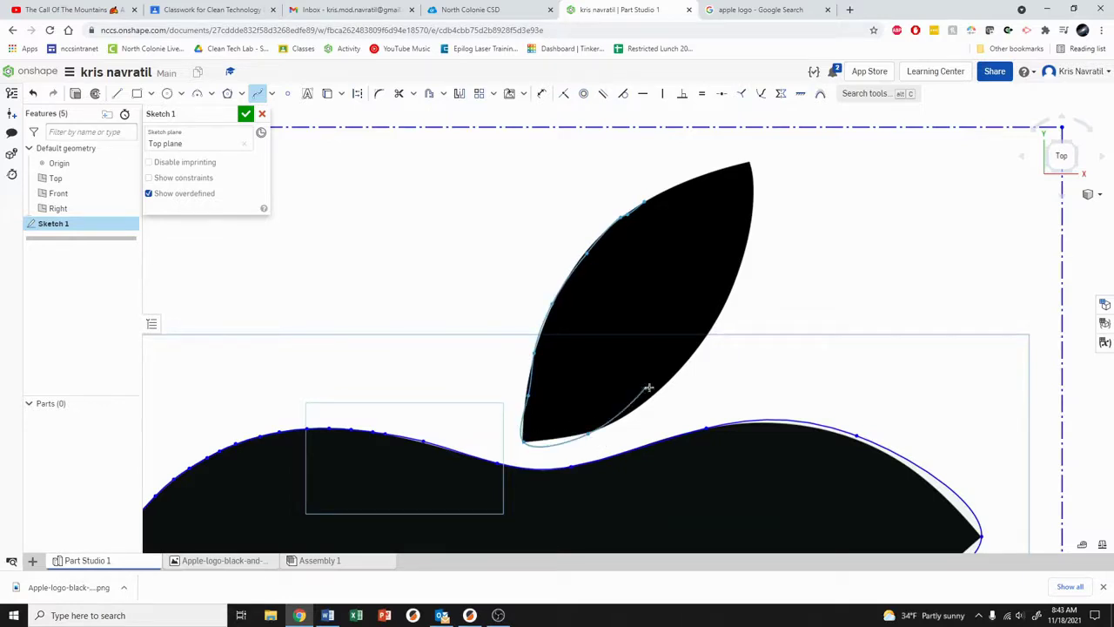
click(666, 383)
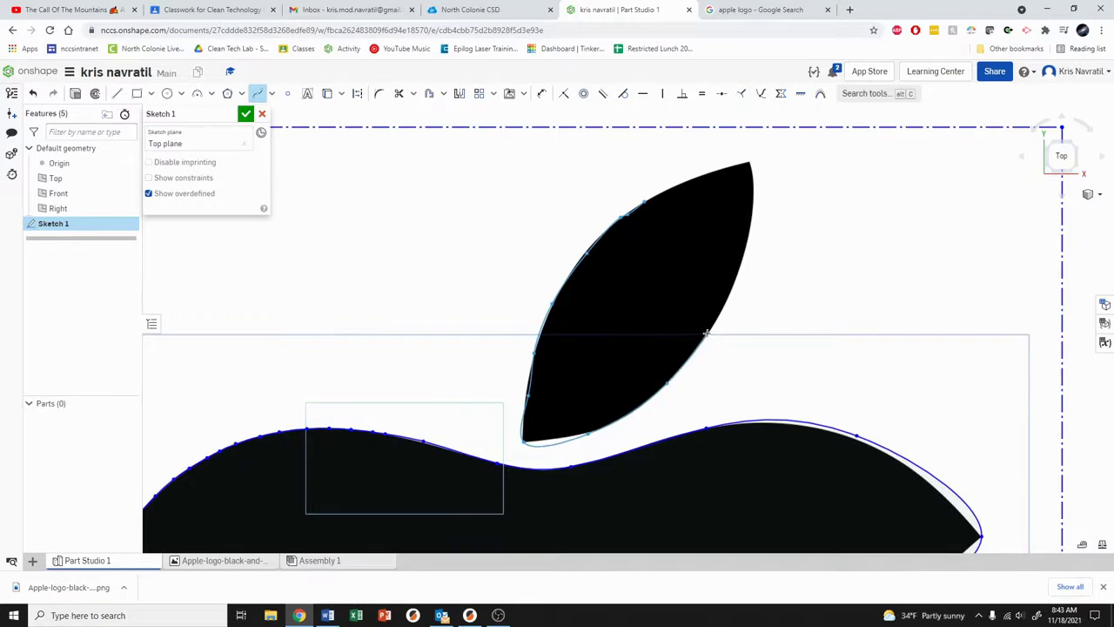
scroll(705, 339, up, 4)
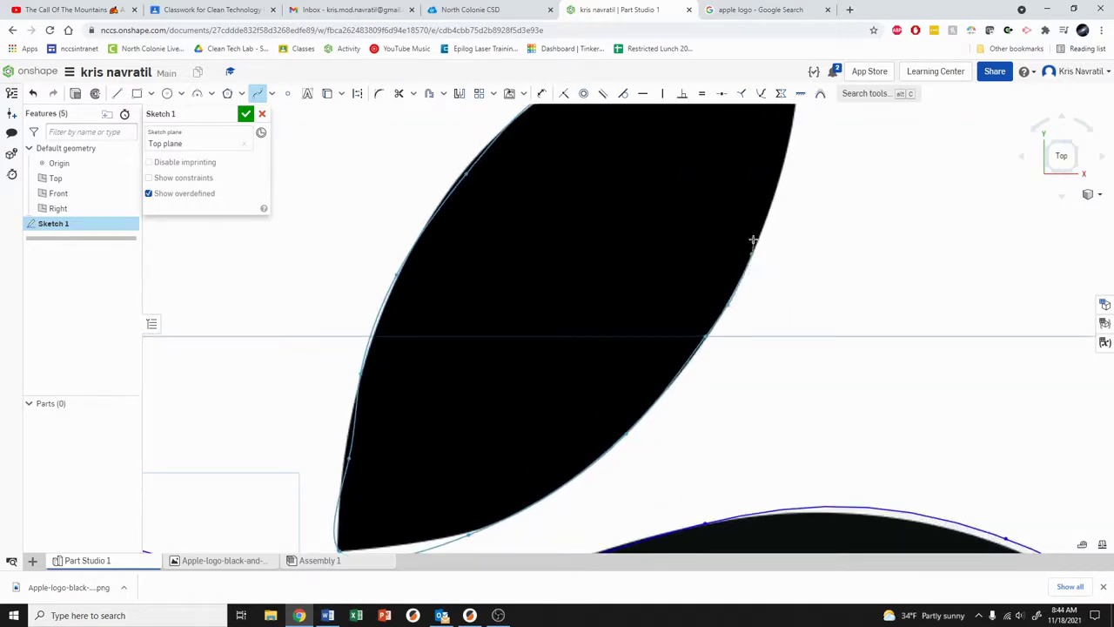
middle_drag(785, 175, 737, 304)
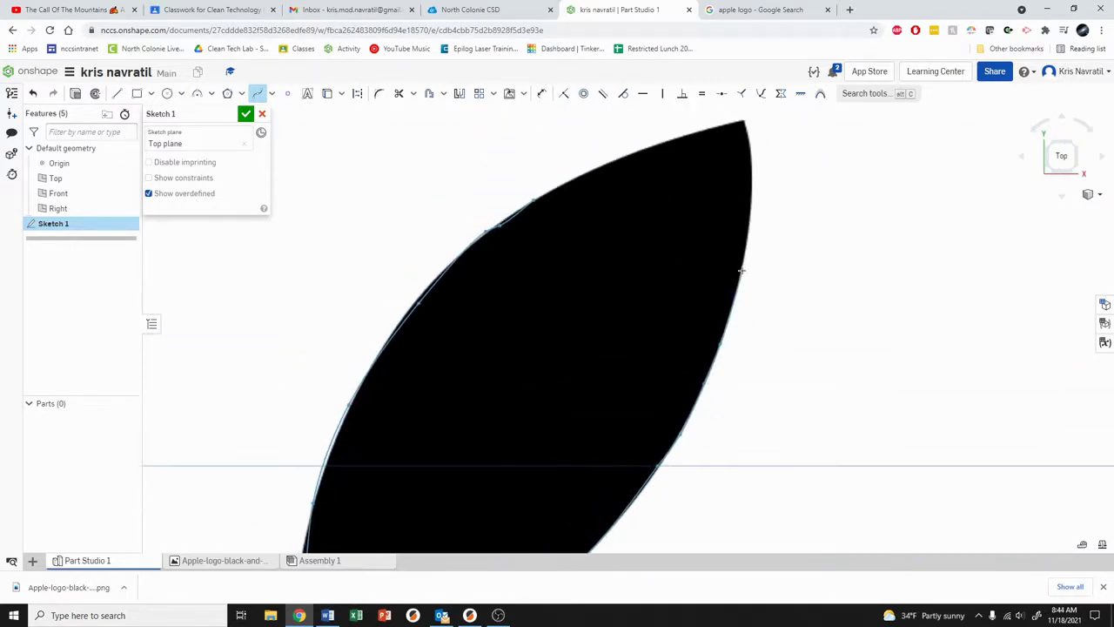
right_click(743, 120)
click(724, 126)
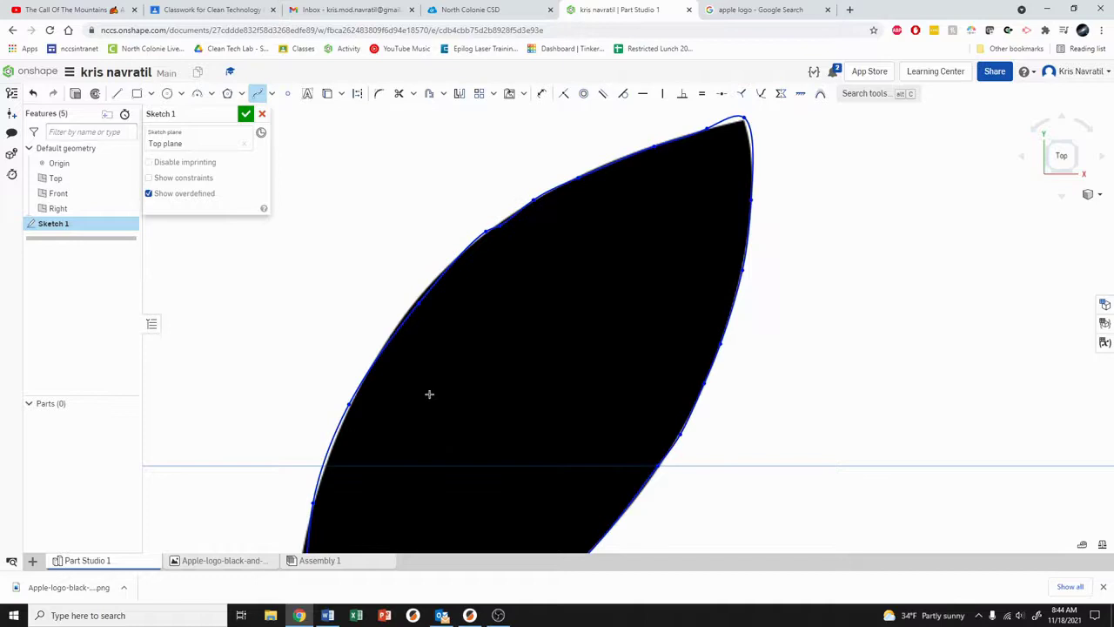
scroll(428, 393, down, 5)
scroll(615, 179, down, 5)
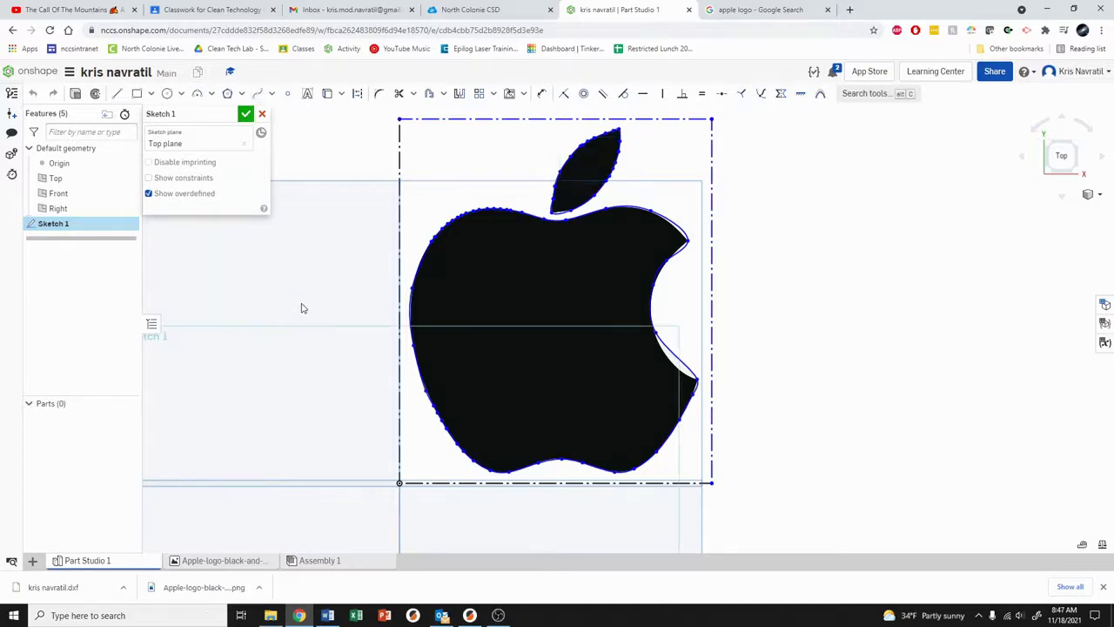
middle_drag(294, 282, 326, 276)
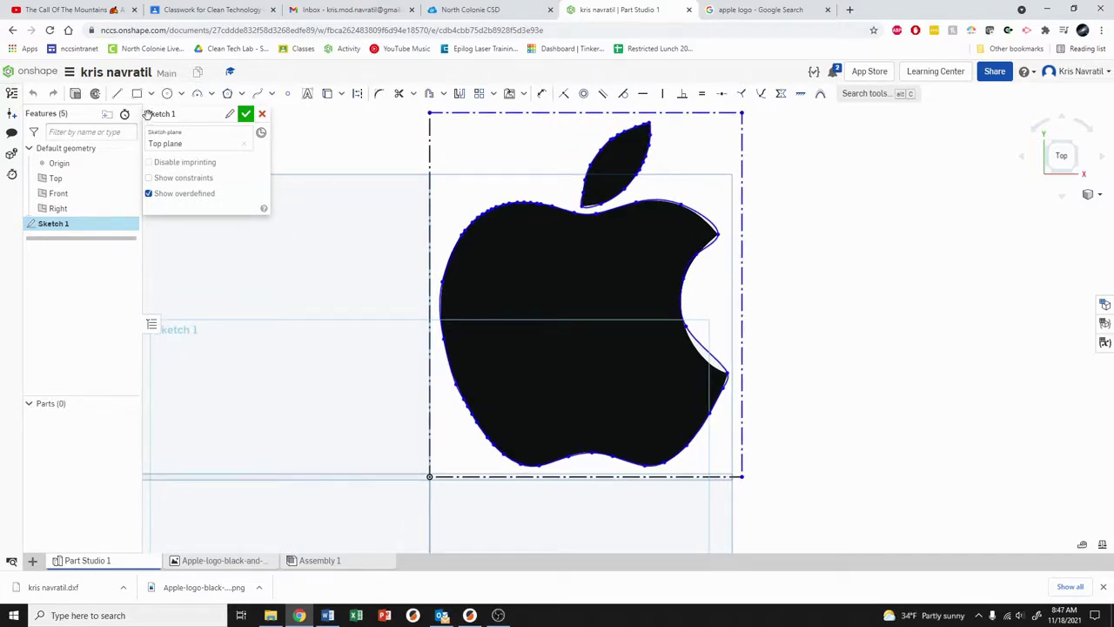
Step: Accept the finished apple sketch, recentre it, and bring up Sketch 1's options menu
click(246, 115)
middle_drag(408, 234, 371, 251)
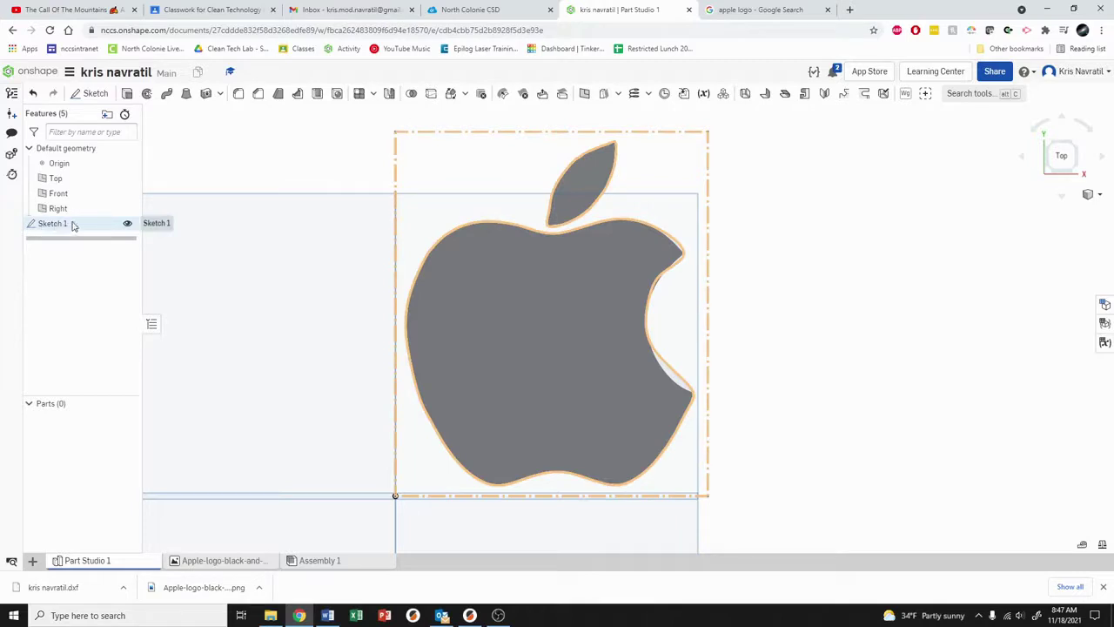
right_click(73, 226)
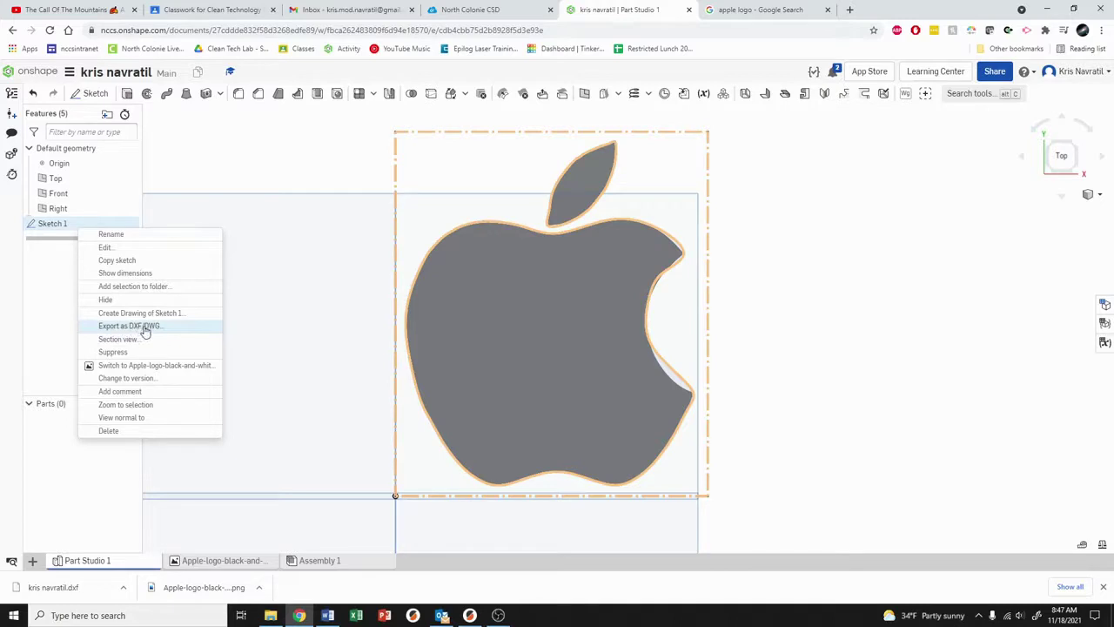
Step: Export Sketch 1 as a DXF Release 14 file named with the student's name
click(141, 327)
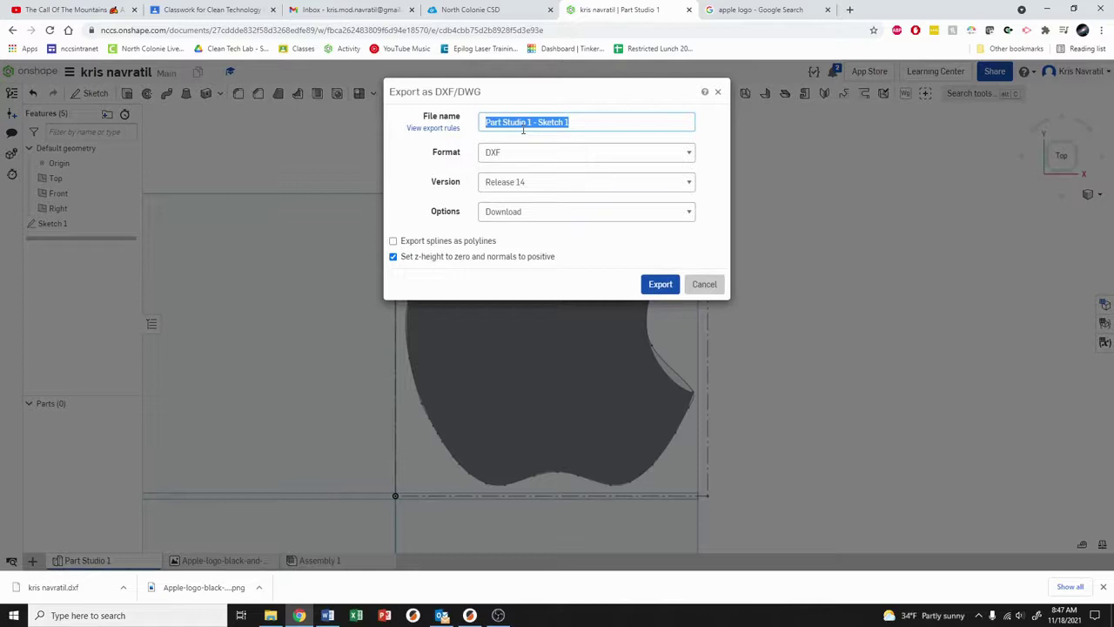
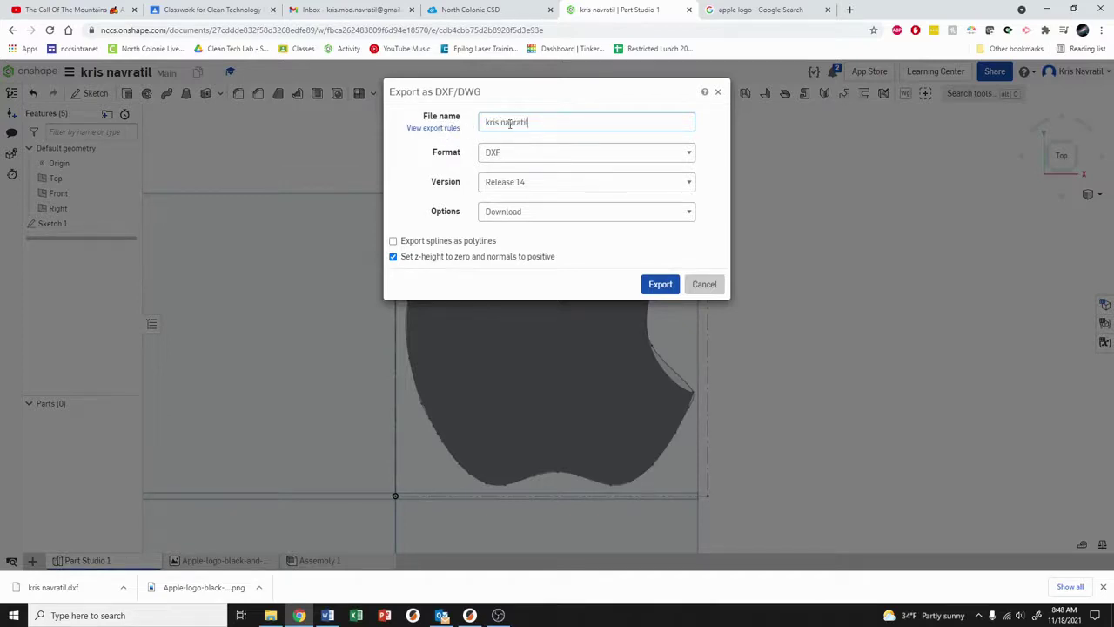
click(513, 156)
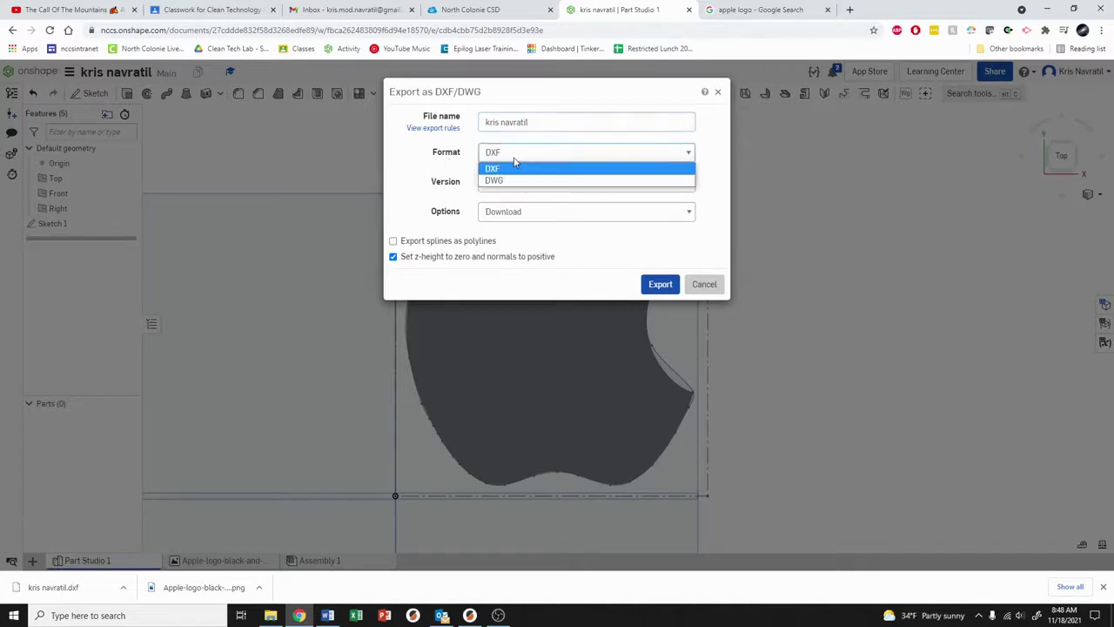
click(502, 180)
click(499, 155)
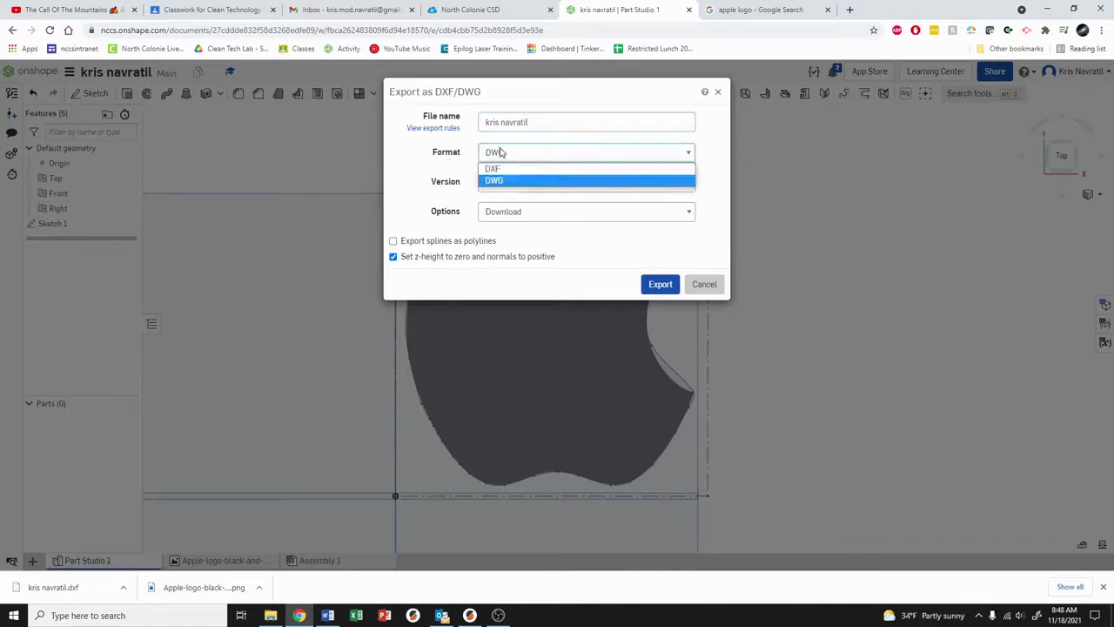
click(491, 169)
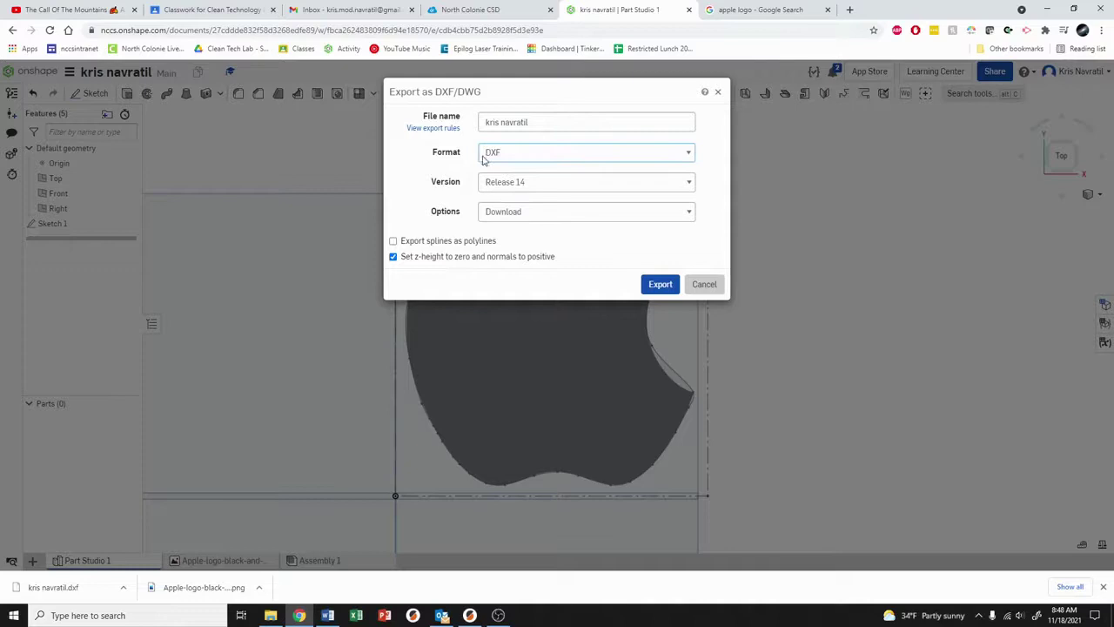
click(497, 156)
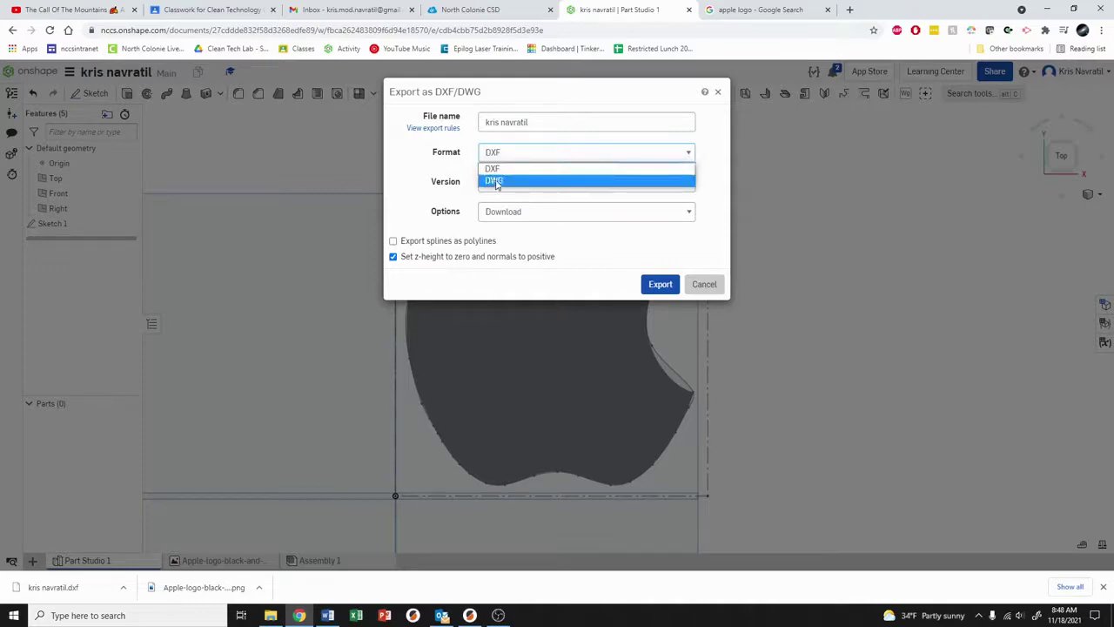
click(495, 169)
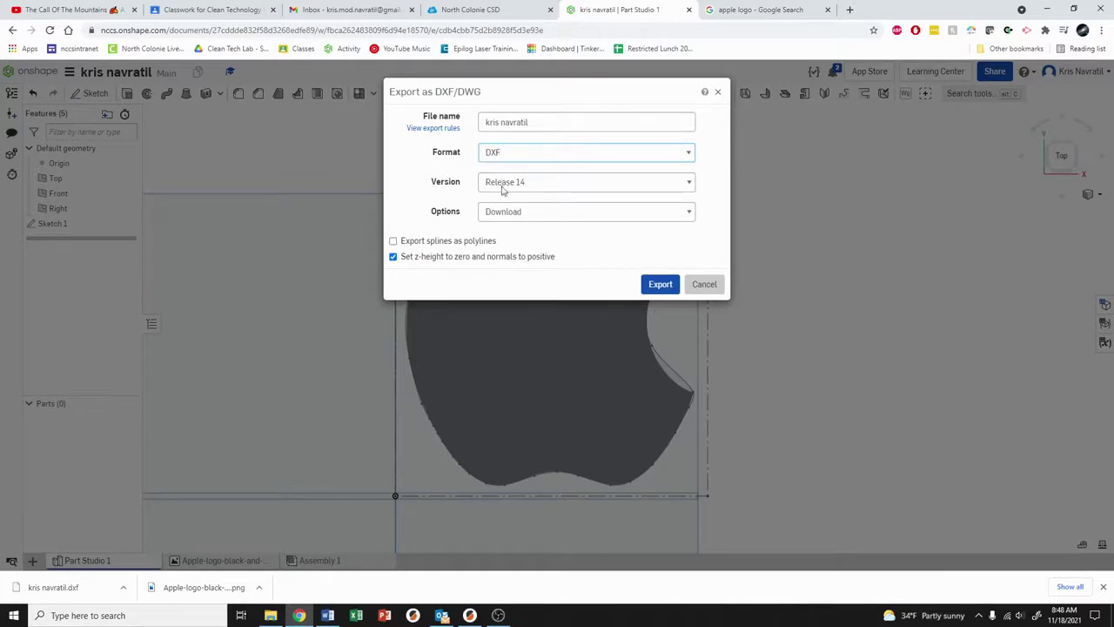
click(661, 285)
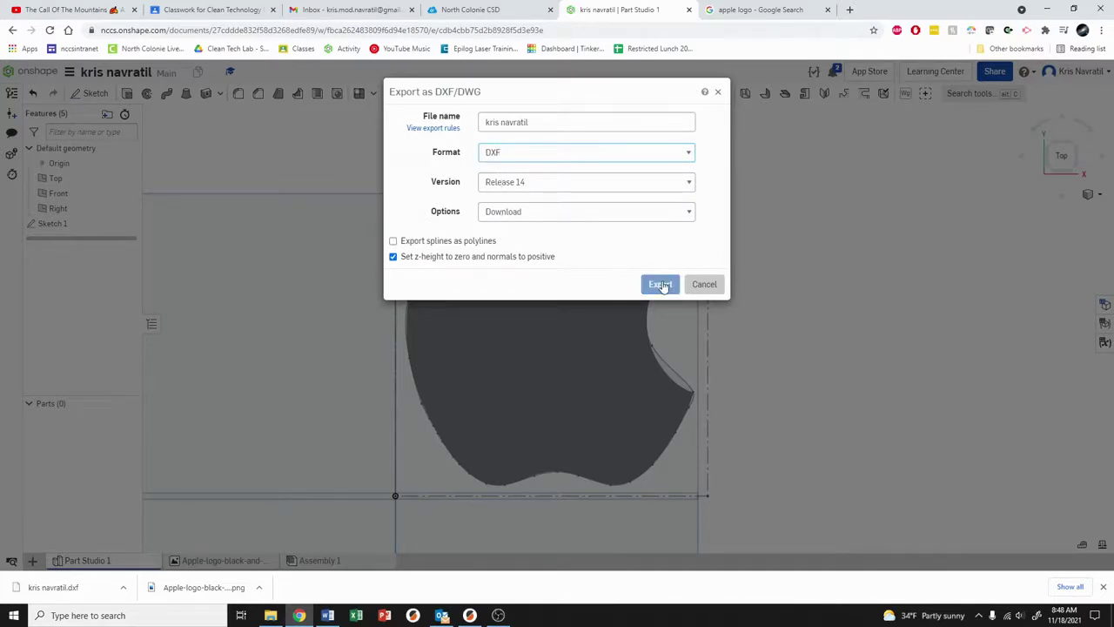